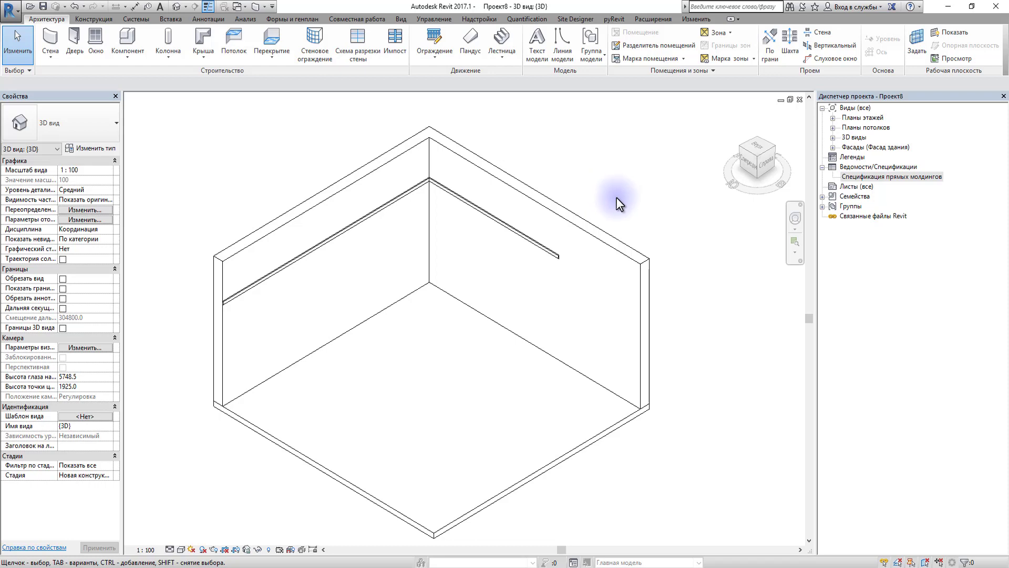
Lower the floor slab to a -10 offset from Level 1
{"action": "left_click", "coordinate": [401, 200]}
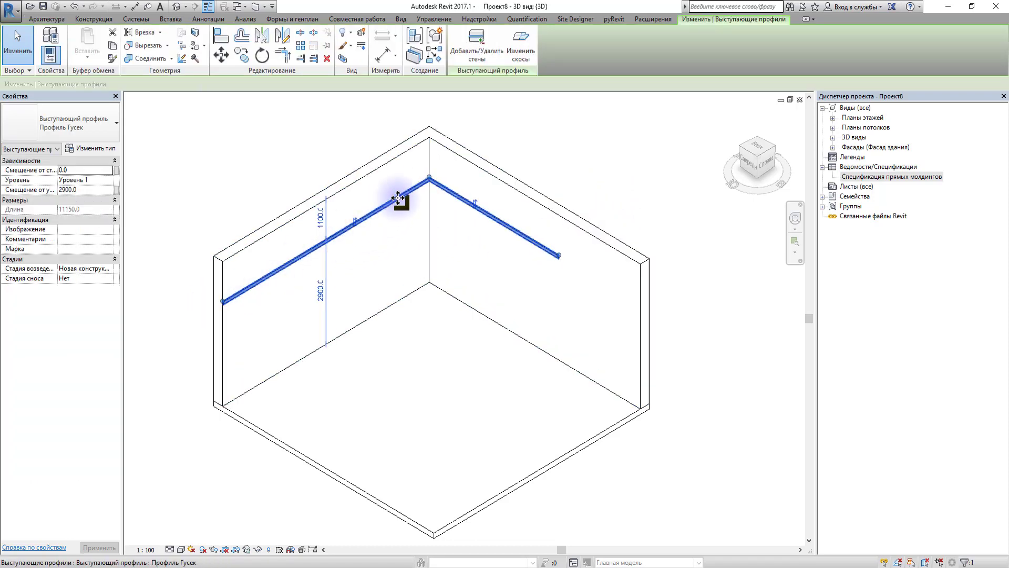
{"action": "left_click", "coordinate": [705, 323]}
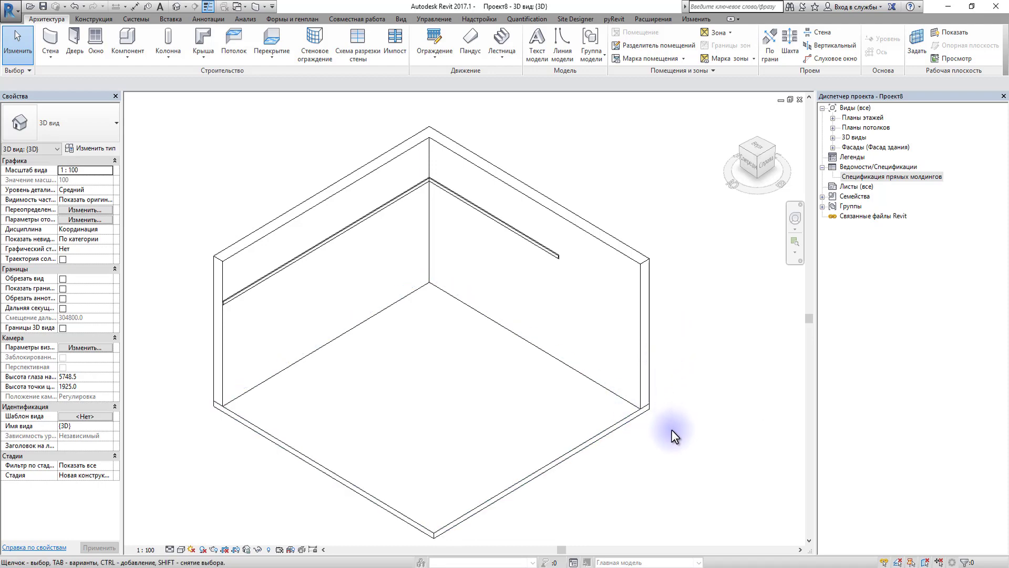
{"action": "left_click", "coordinate": [639, 421]}
{"action": "left_click", "coordinate": [635, 427]}
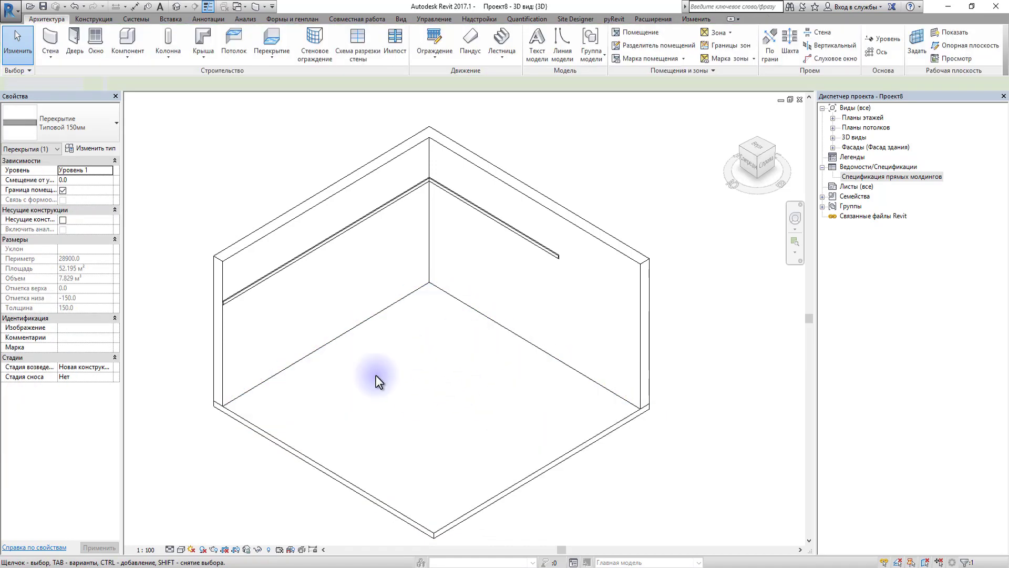
{"action": "left_click", "coordinate": [613, 434]}
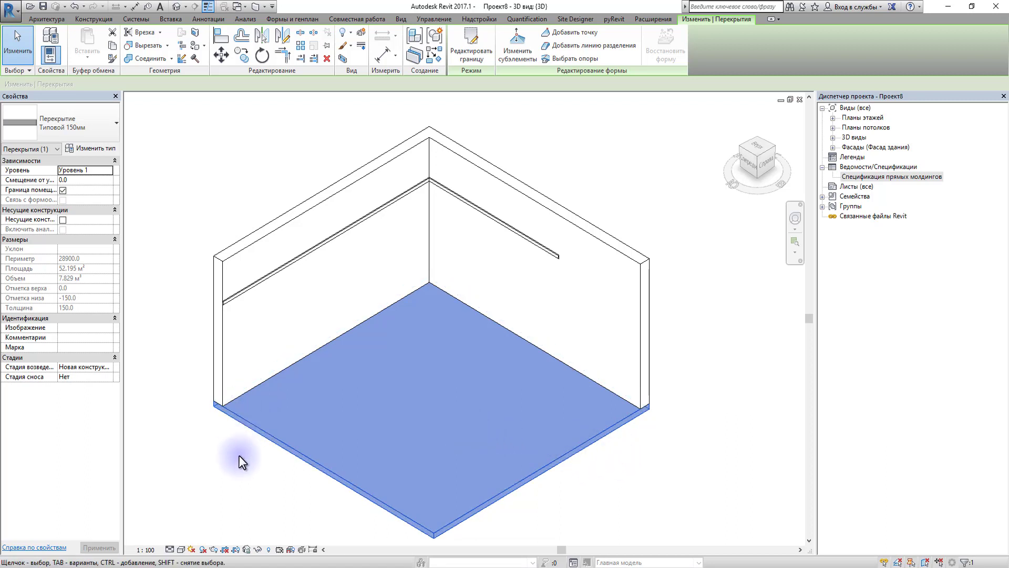
{"action": "left_click", "coordinate": [75, 182]}
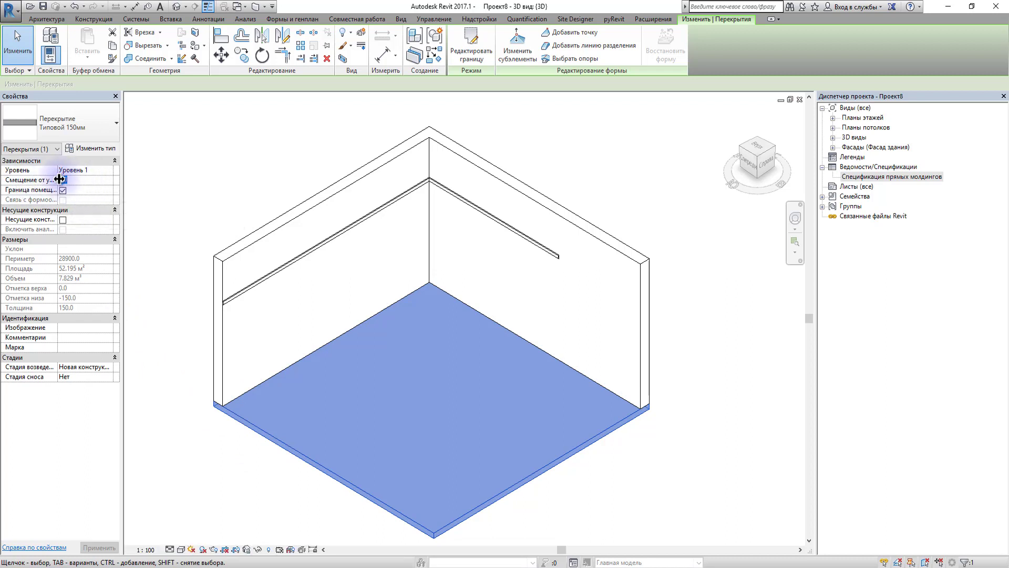
{"action": "key", "text": "BackSpace"}
{"action": "type", "text": "-"}
{"action": "type", "text": "10"}
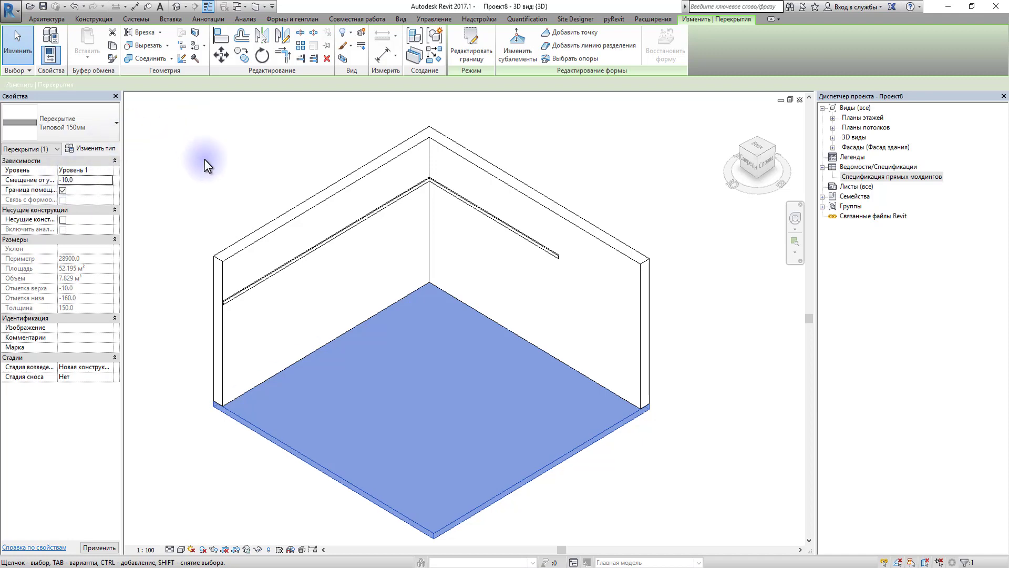
{"action": "left_click", "coordinate": [191, 417]}
{"action": "scroll", "coordinate": [252, 386], "scroll_direction": "up", "scroll_amount": 4}
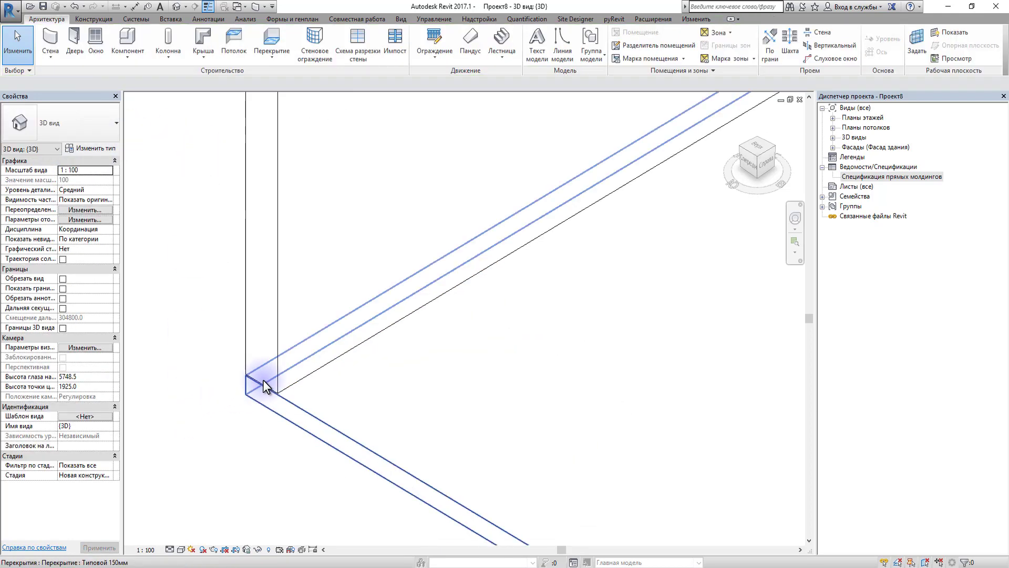
Give both walls a base offset of -10
{"action": "left_click", "coordinate": [291, 371]}
{"action": "scroll", "coordinate": [291, 371], "scroll_direction": "down", "scroll_amount": 5}
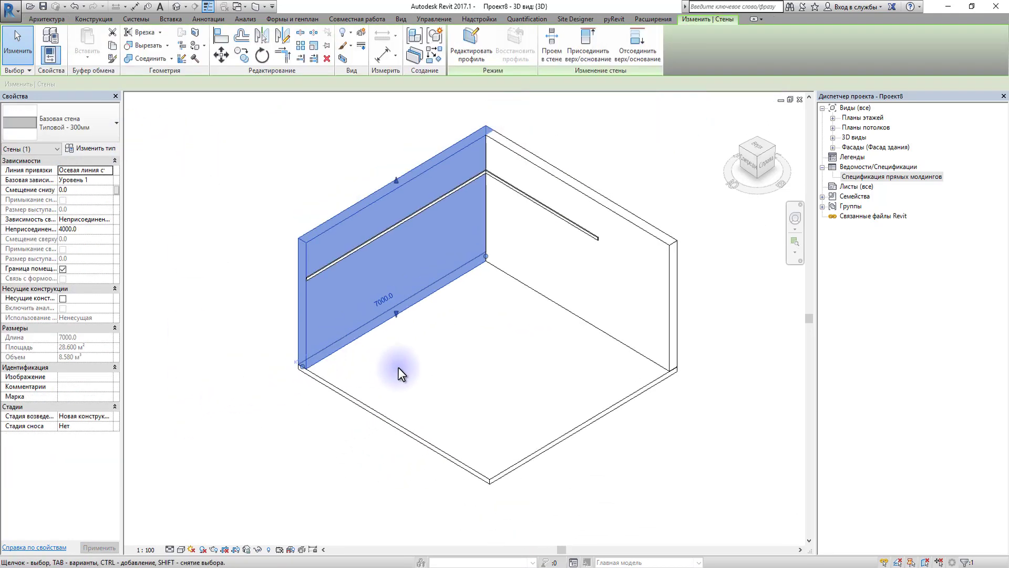
{"action": "left_click", "coordinate": [530, 255], "text": "ctrl"}
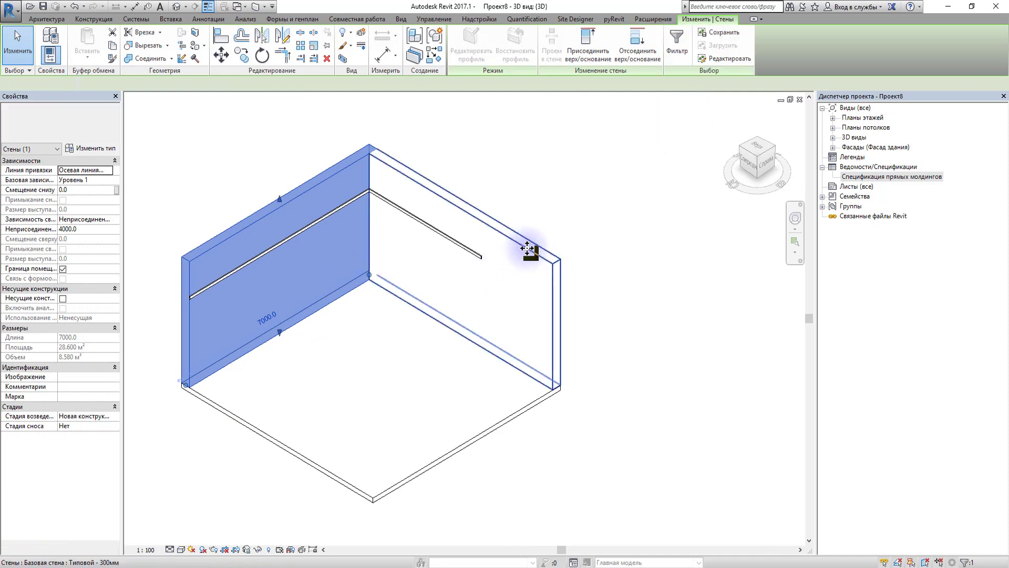
{"action": "left_click", "coordinate": [65, 191]}
{"action": "type", "text": "-10"}
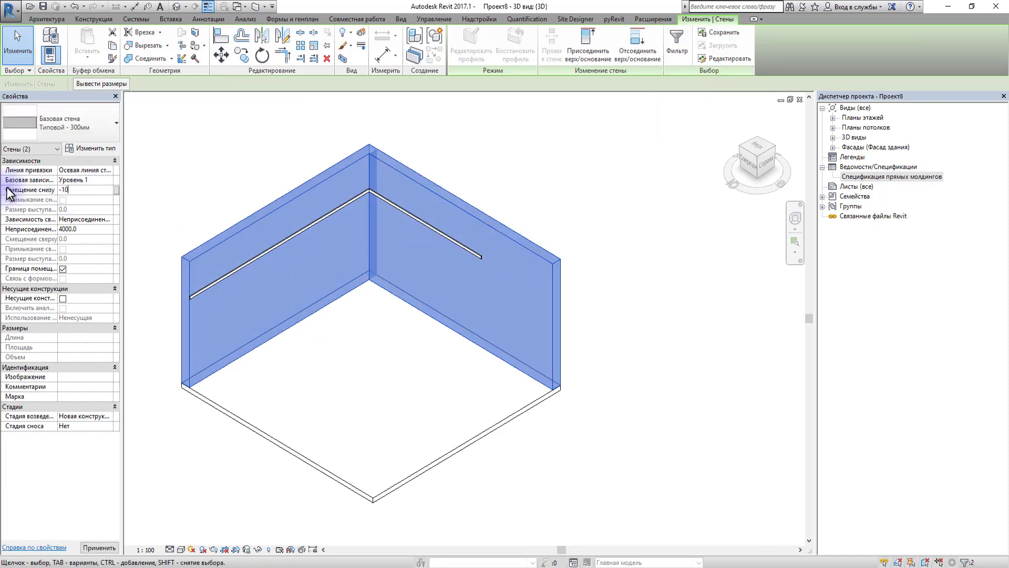
{"action": "left_click", "coordinate": [170, 415]}
{"action": "scroll", "coordinate": [184, 378], "scroll_direction": "up", "scroll_amount": 5}
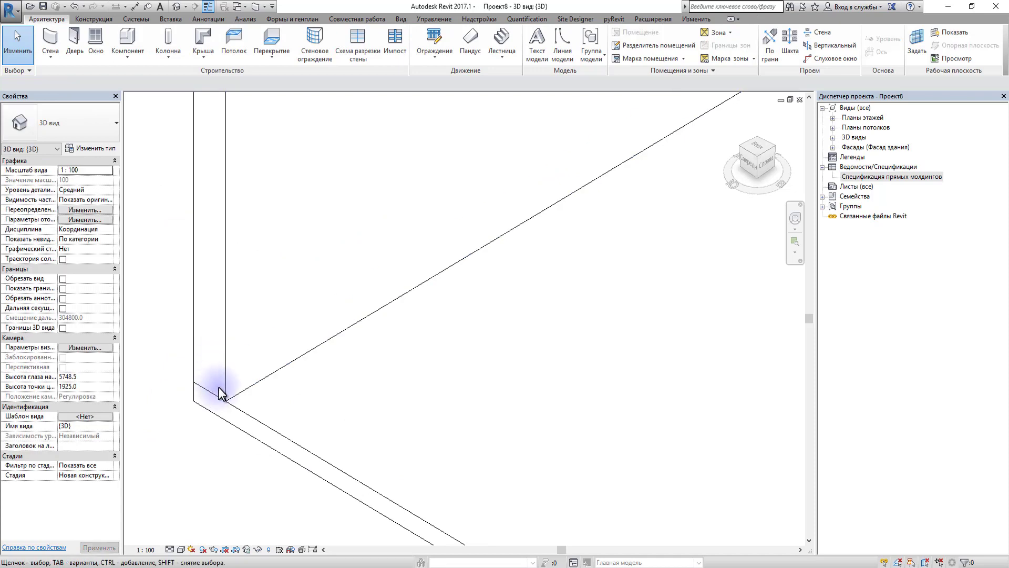
{"action": "scroll", "coordinate": [336, 367], "scroll_direction": "down", "scroll_amount": 5}
In the Level 1 plan, duplicate the floor type as От_1_Плитка 400х200
{"action": "double_click", "coordinate": [862, 117]}
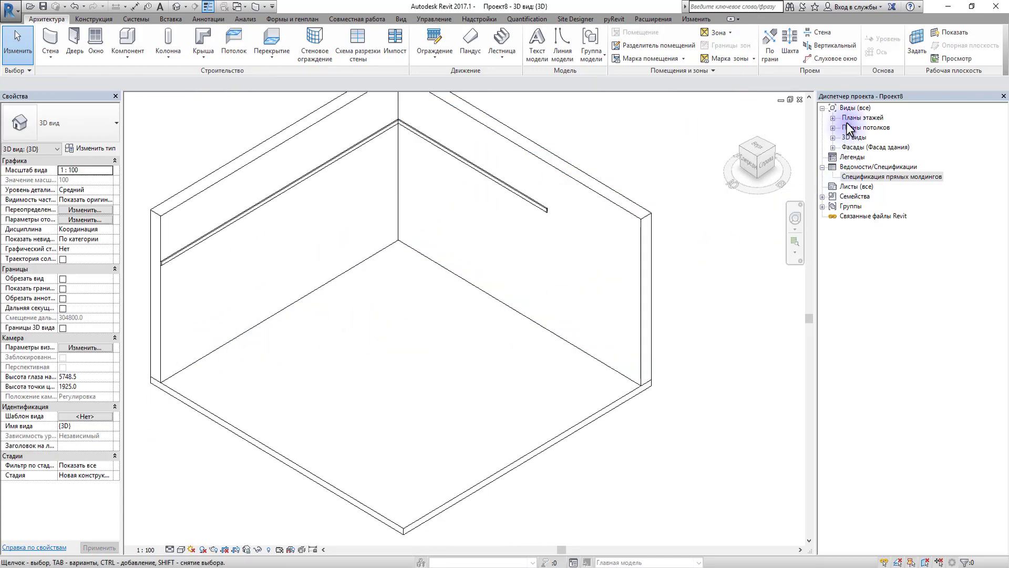
{"action": "double_click", "coordinate": [858, 138]}
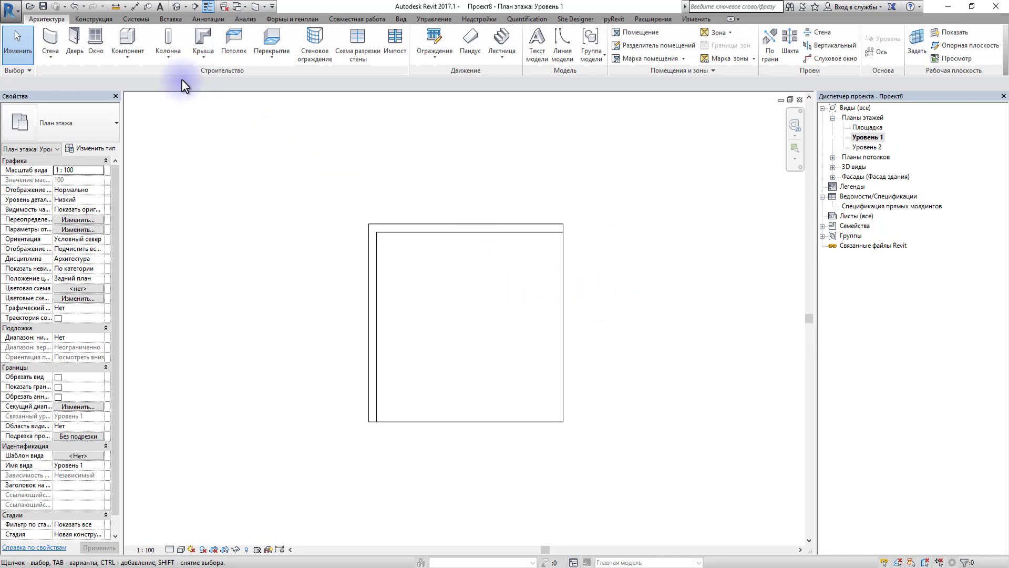
{"action": "left_click", "coordinate": [273, 47]}
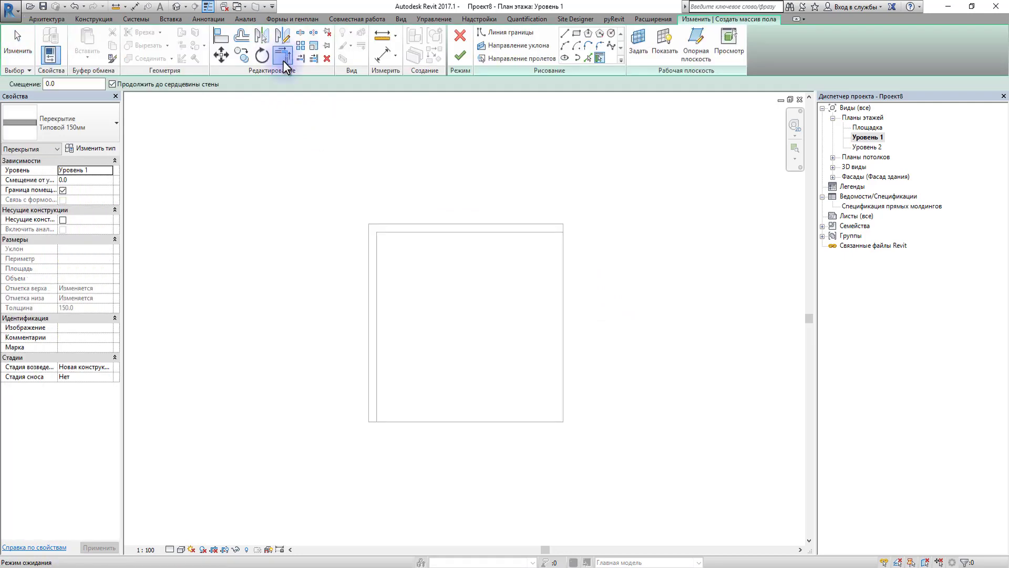
{"action": "left_click", "coordinate": [105, 153]}
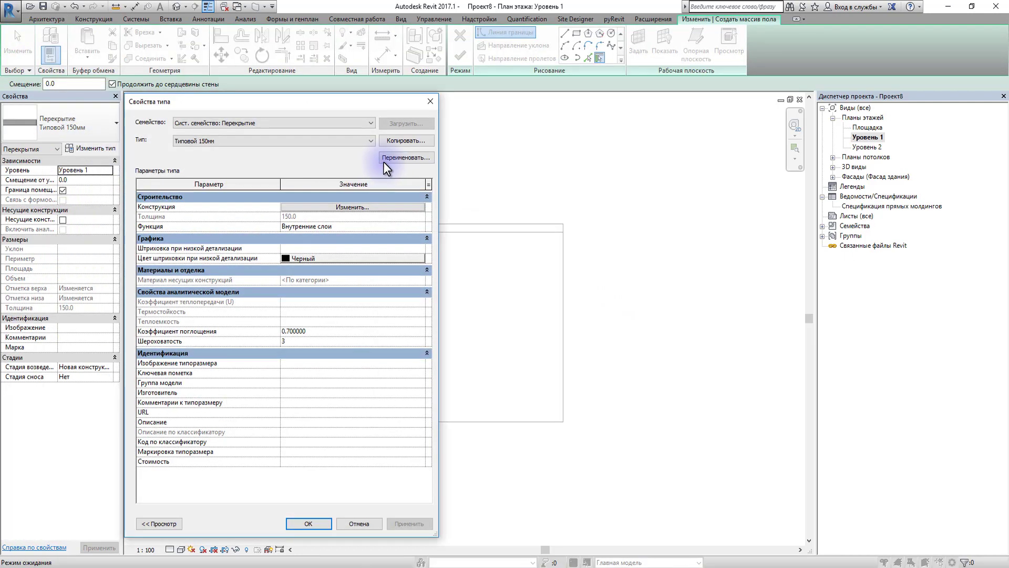
{"action": "left_click", "coordinate": [397, 143]}
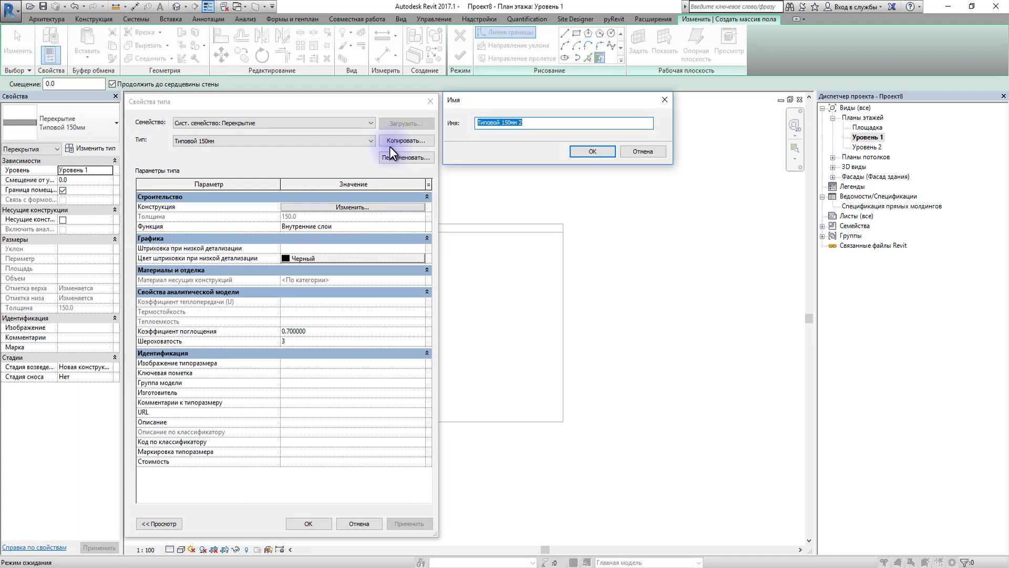
{"action": "type", "text": "От"}
{"action": "type", "text": "_1"}
{"action": "key", "text": "BackSpace"}
{"action": "type", "text": "Плитка 4"}
{"action": "type", "text": "00х200"}
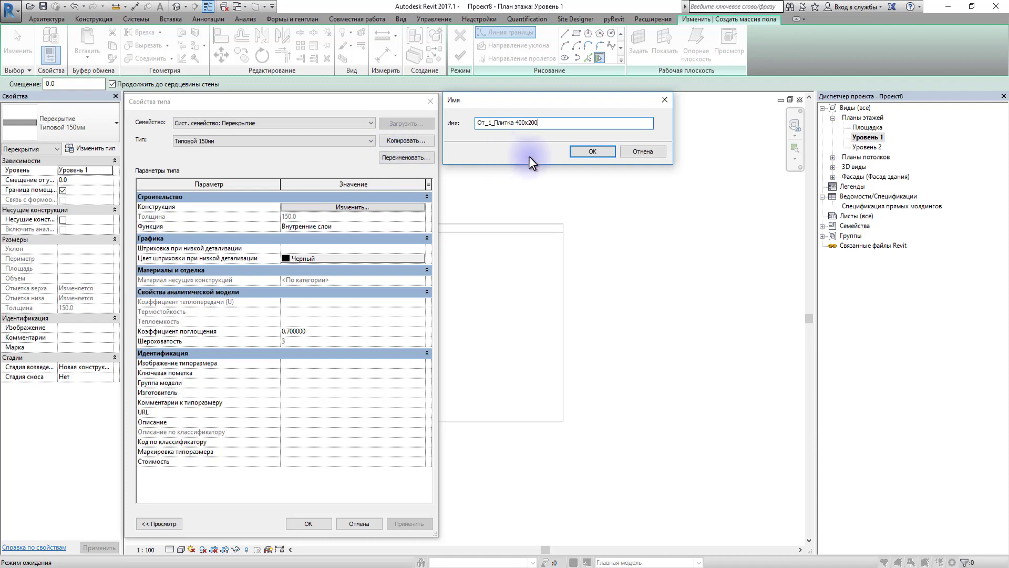
{"action": "left_click", "coordinate": [583, 151]}
Create and name a material Плитка 400х200 for the floor type's structural layer
{"action": "left_click", "coordinate": [357, 206]}
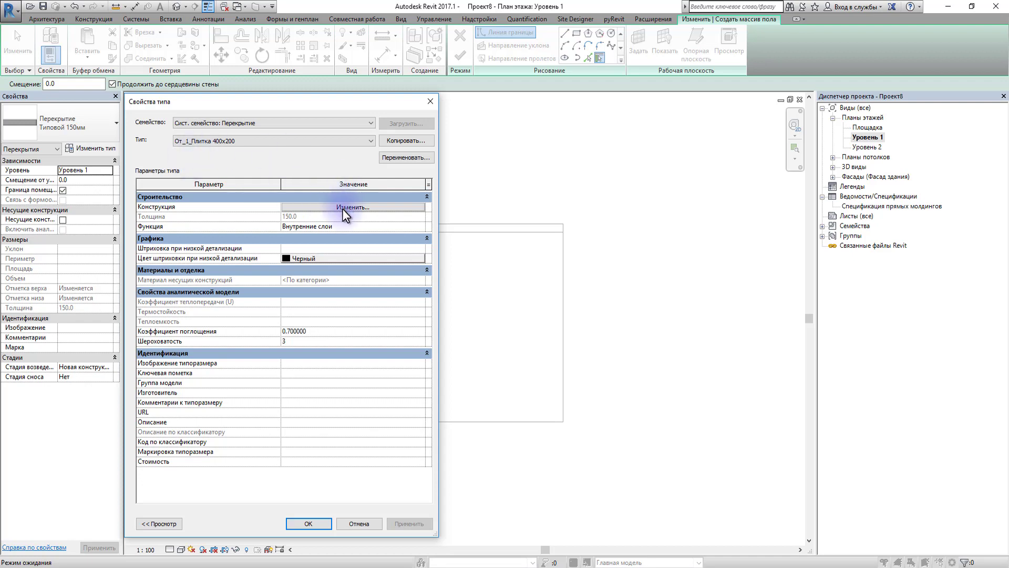
{"action": "left_click", "coordinate": [342, 209]}
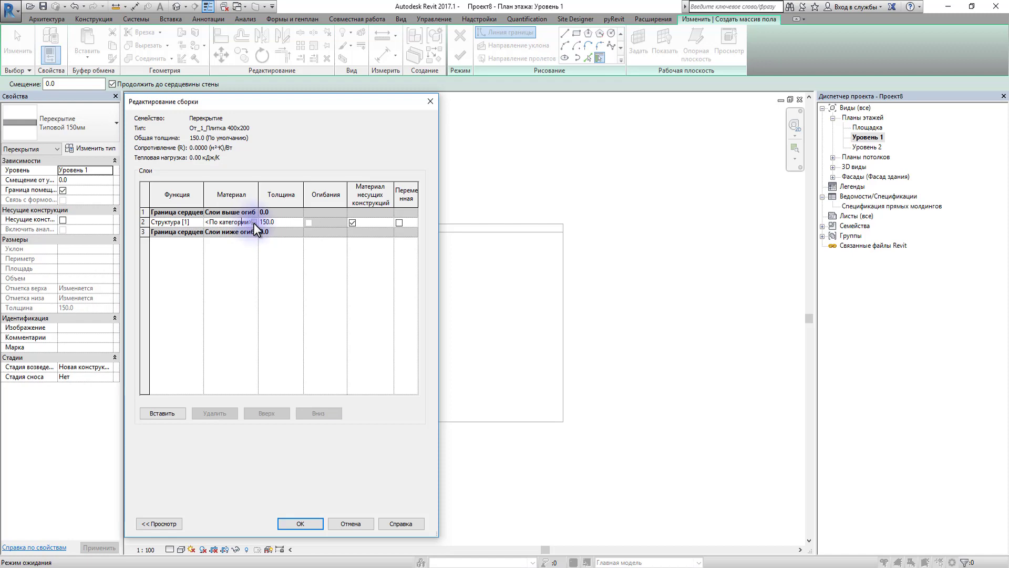
{"action": "left_click", "coordinate": [254, 223]}
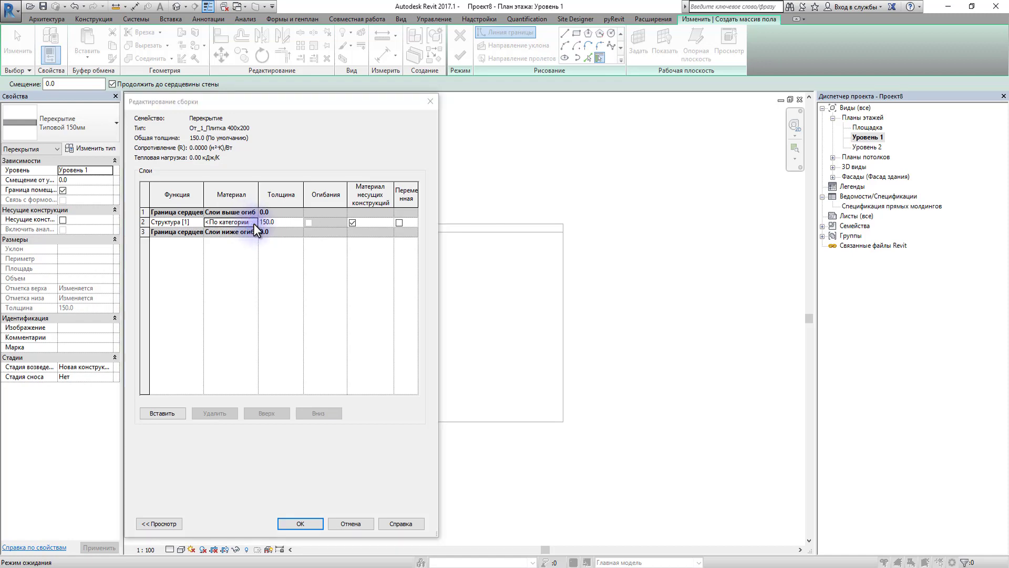
{"action": "scroll", "coordinate": [223, 425], "scroll_direction": "down", "scroll_amount": 1}
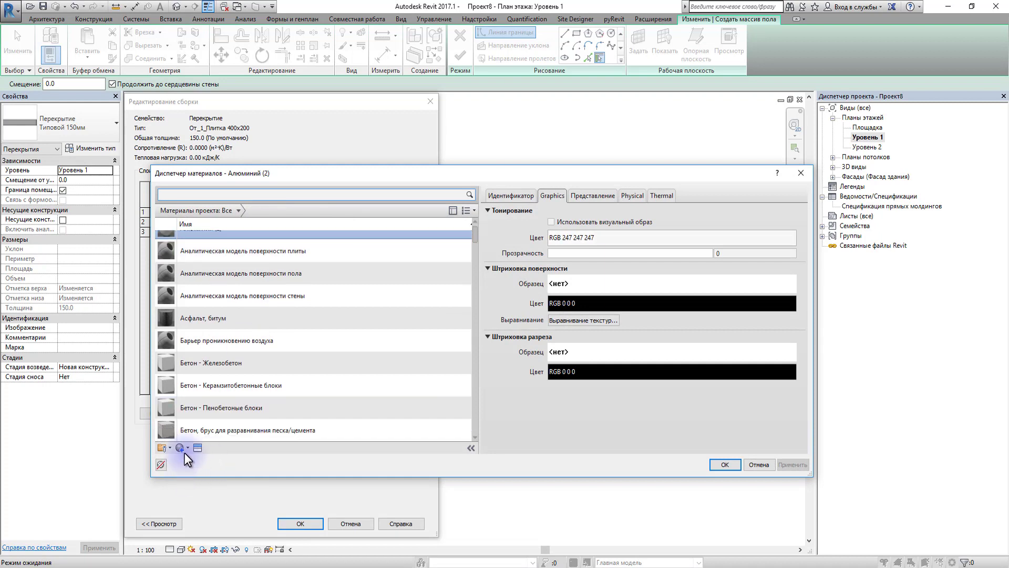
{"action": "right_click", "coordinate": [207, 336]}
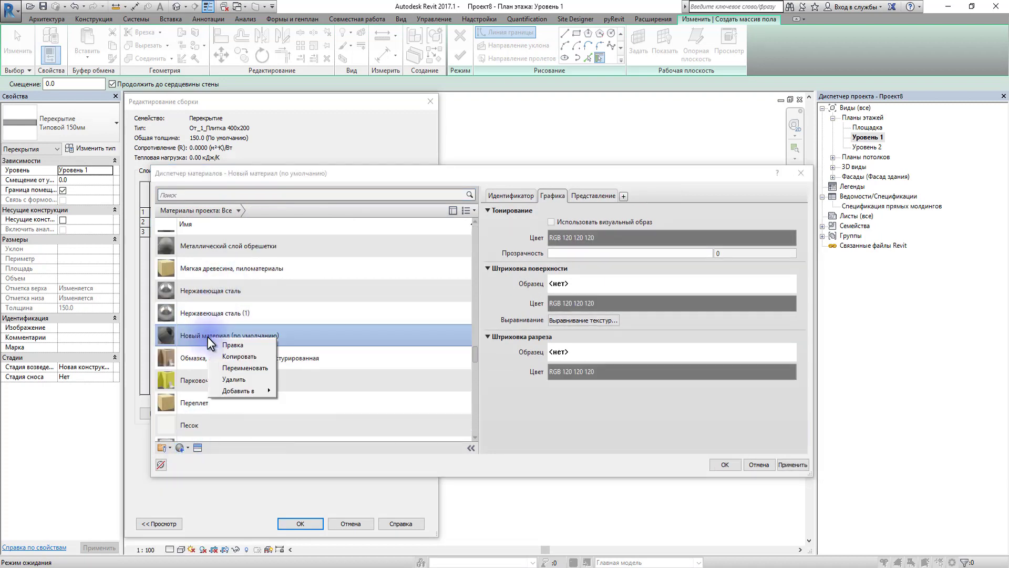
{"action": "left_click", "coordinate": [216, 365]}
{"action": "type", "text": "Пл"}
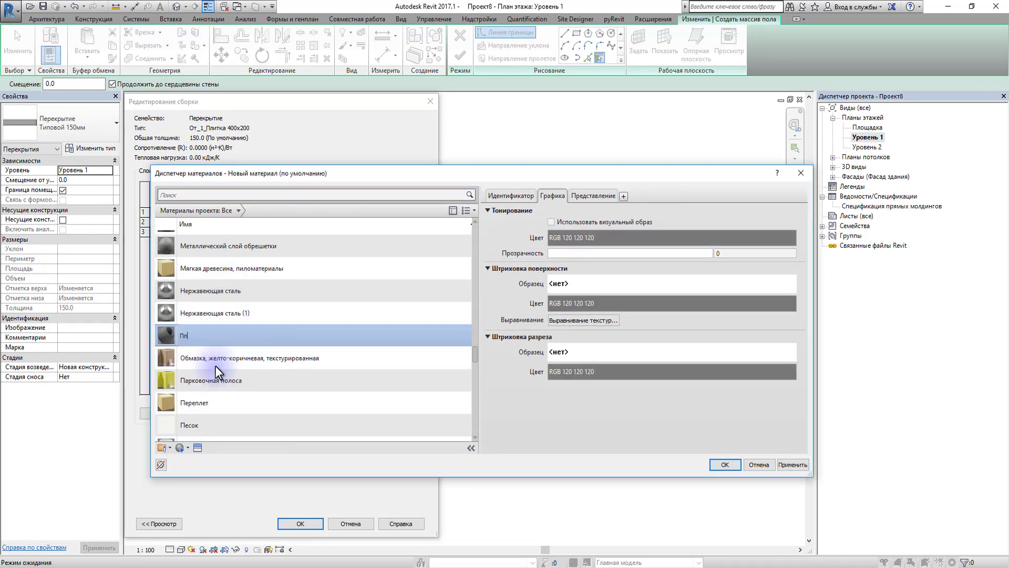
{"action": "key", "text": "BackSpace"}
{"action": "key", "text": "BackSpace"}
{"action": "type", "text": "и"}
{"action": "left_click_drag", "start_coordinate": [490, 173], "coordinate": [351, 15]}
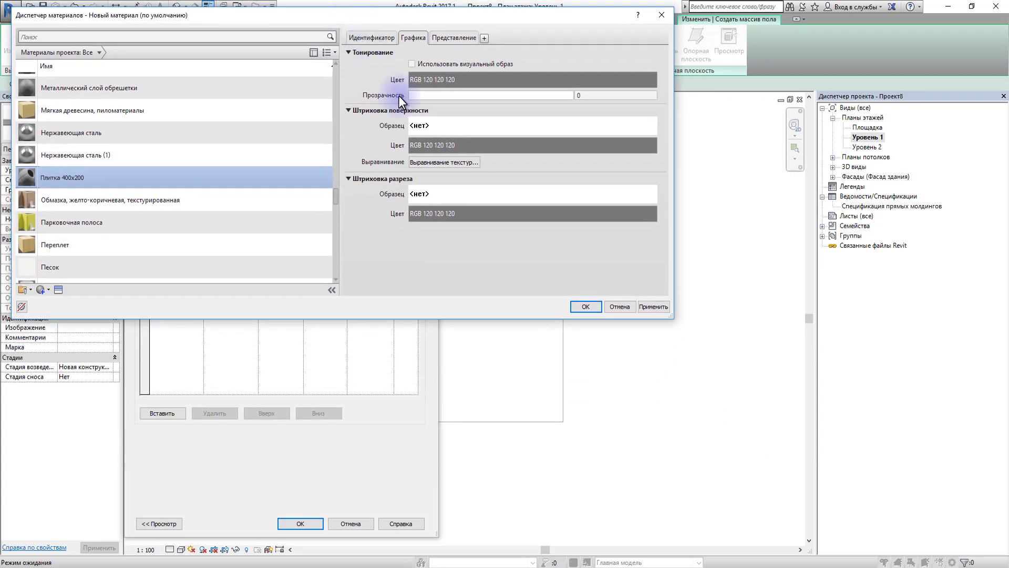
{"action": "left_click", "coordinate": [459, 131]}
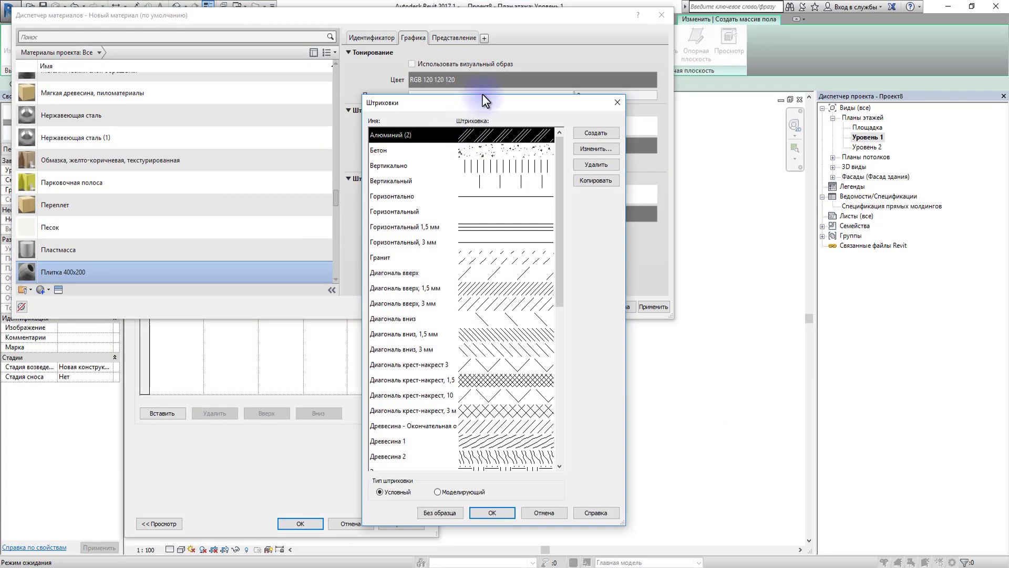
Create a new crosshatch model fill pattern named 400x200
{"action": "mouse_move", "coordinate": [482, 95]}
{"action": "left_mouse_down"}
{"action": "mouse_move", "coordinate": [642, 64]}
{"action": "mouse_move", "coordinate": [796, 11]}
{"action": "left_mouse_up"}
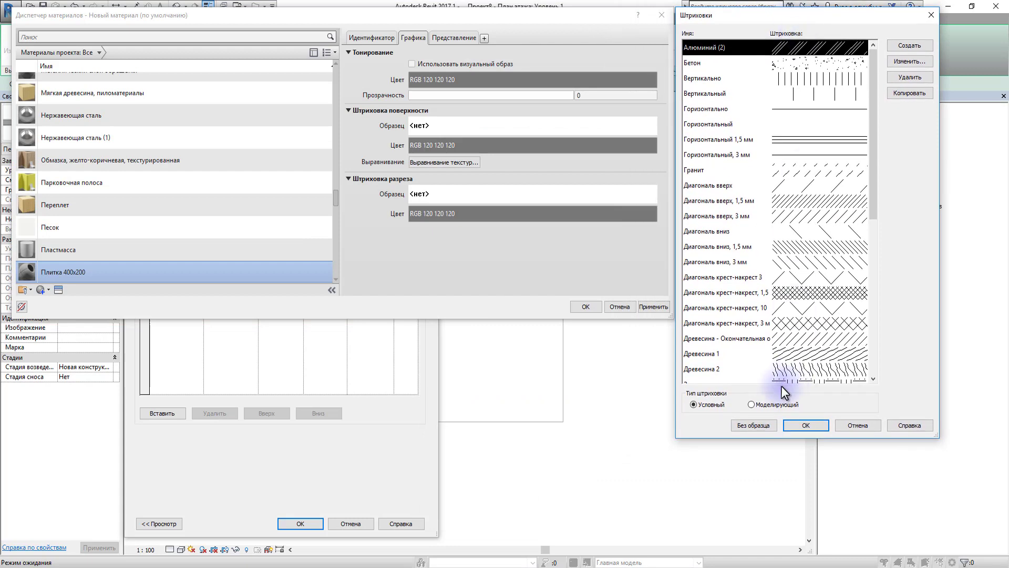
{"action": "left_click", "coordinate": [755, 405]}
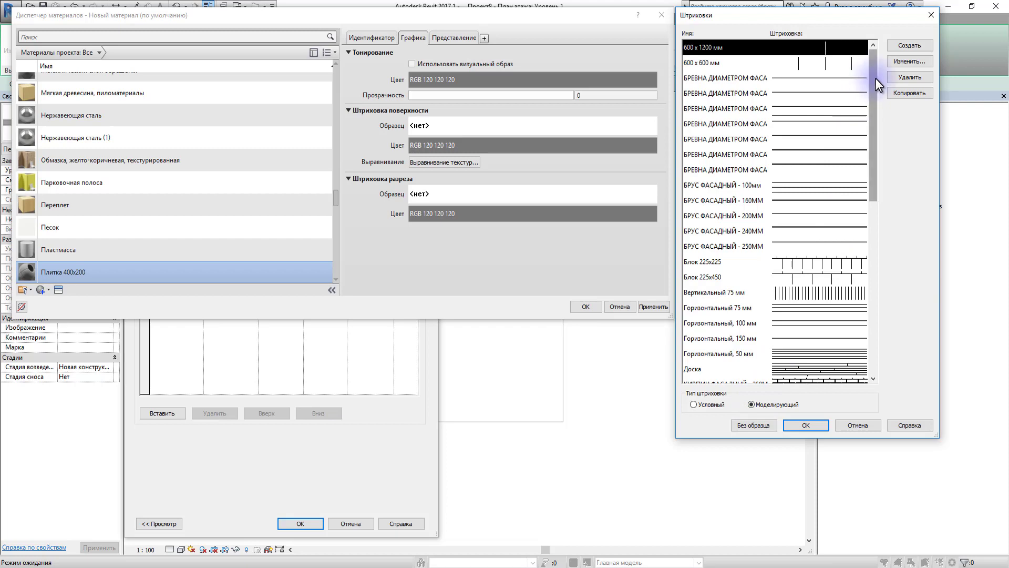
{"action": "left_click", "coordinate": [896, 46]}
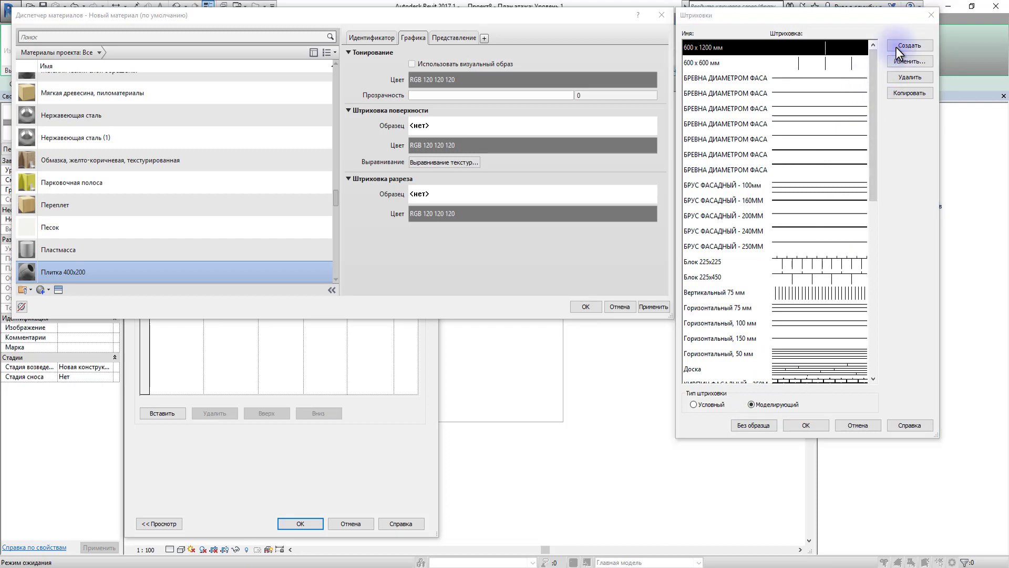
{"action": "left_click_drag", "start_coordinate": [792, 105], "coordinate": [585, 125]}
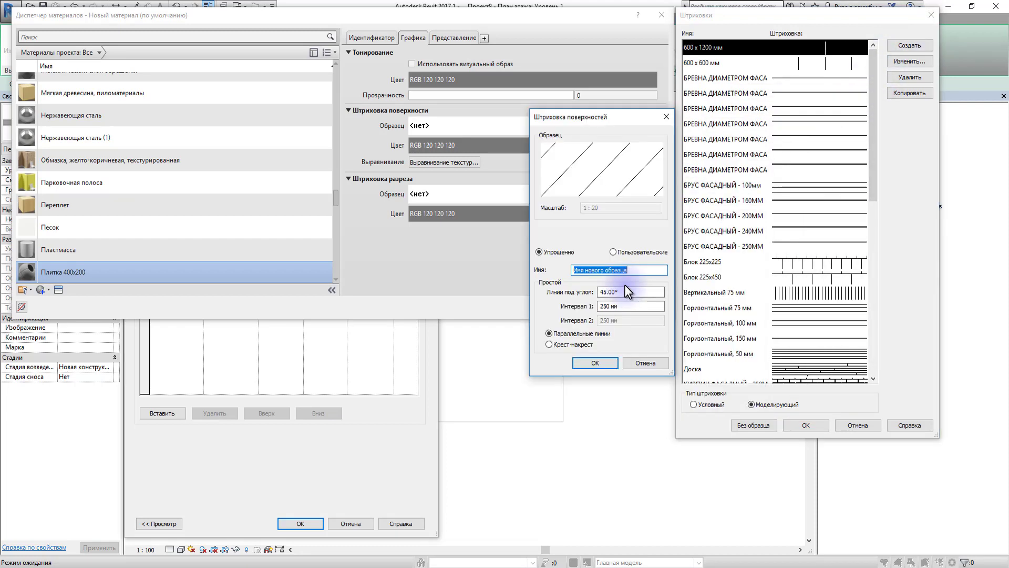
{"action": "type", "text": "400"}
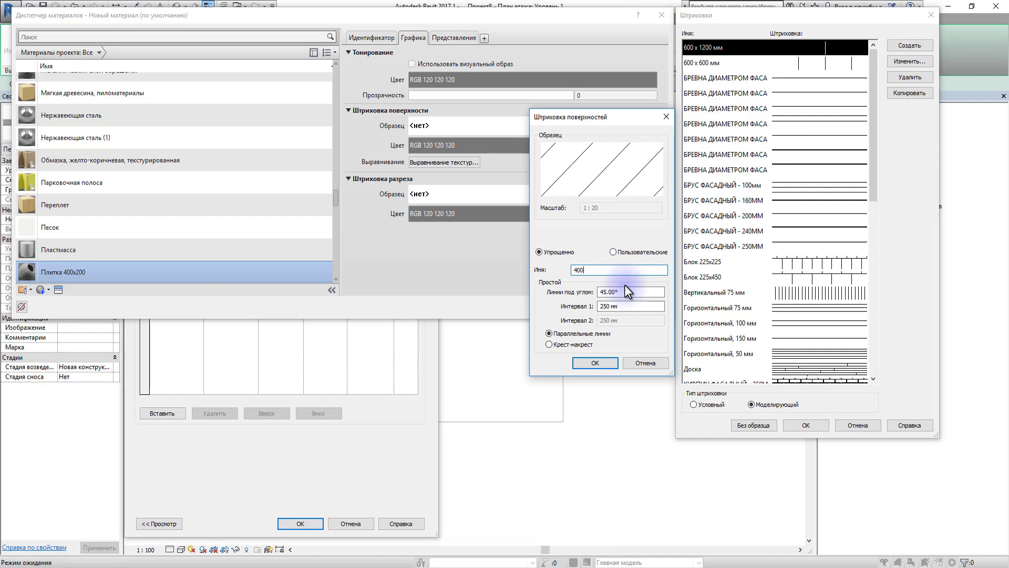
{"action": "type", "text": "x200"}
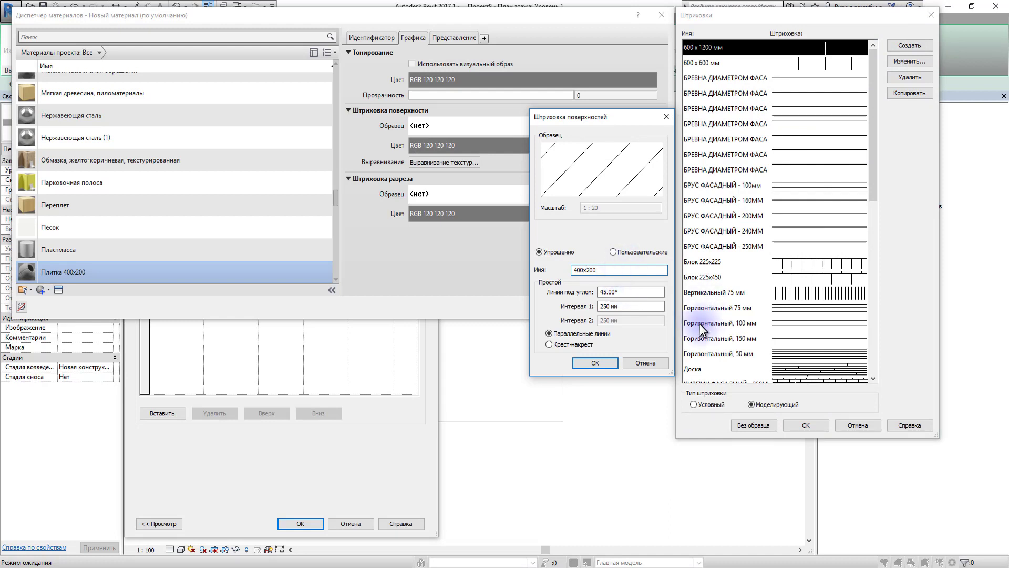
{"action": "left_click", "coordinate": [560, 342]}
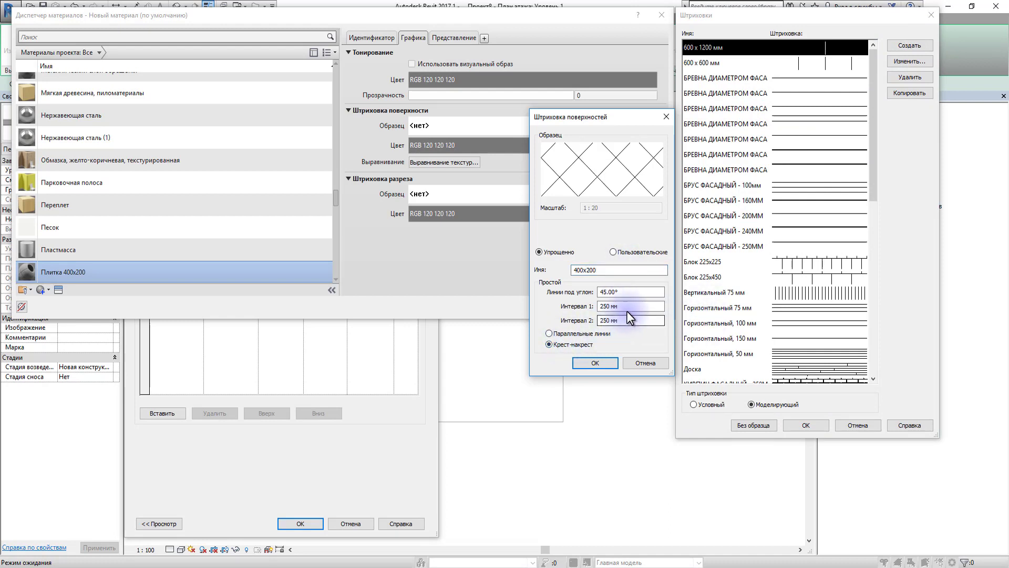
Set the pattern spacings to 400 and 200 at 90°, and assign it to the material surface
{"action": "left_click_drag", "start_coordinate": [627, 311], "coordinate": [554, 308]}
{"action": "type", "text": "400"}
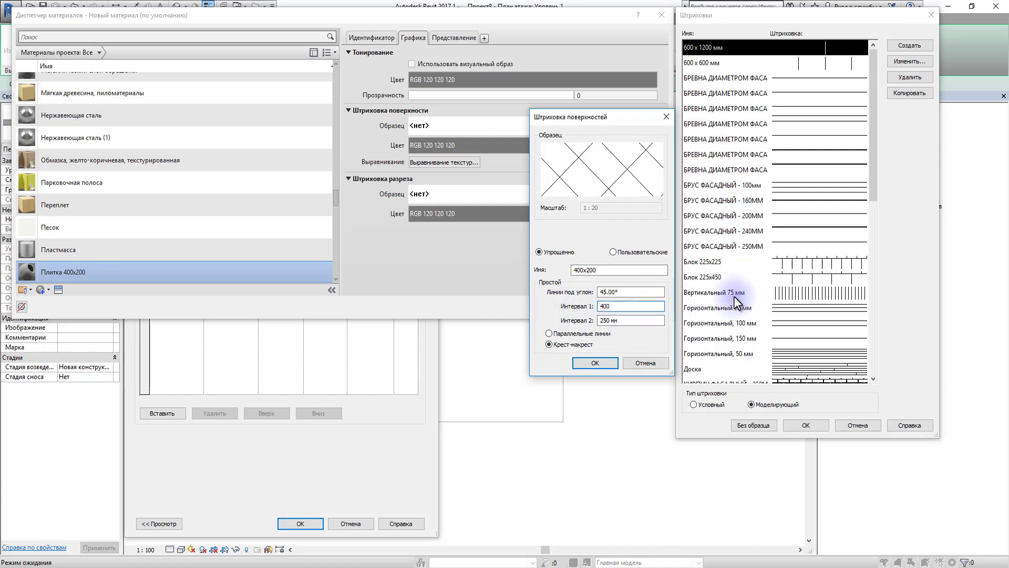
{"action": "left_click_drag", "start_coordinate": [639, 321], "coordinate": [483, 318]}
{"action": "type", "text": "200"}
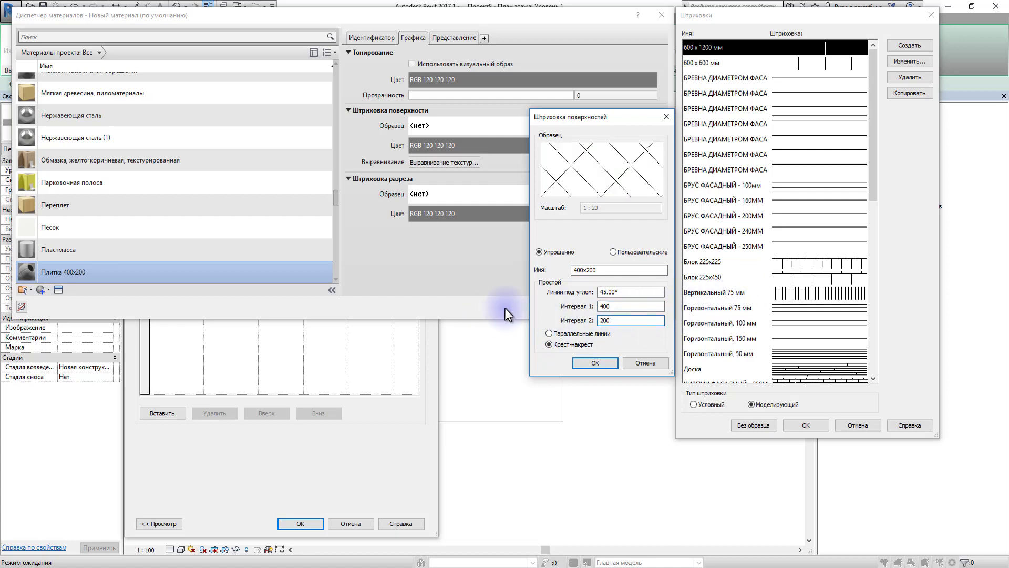
{"action": "left_click_drag", "start_coordinate": [644, 293], "coordinate": [568, 299]}
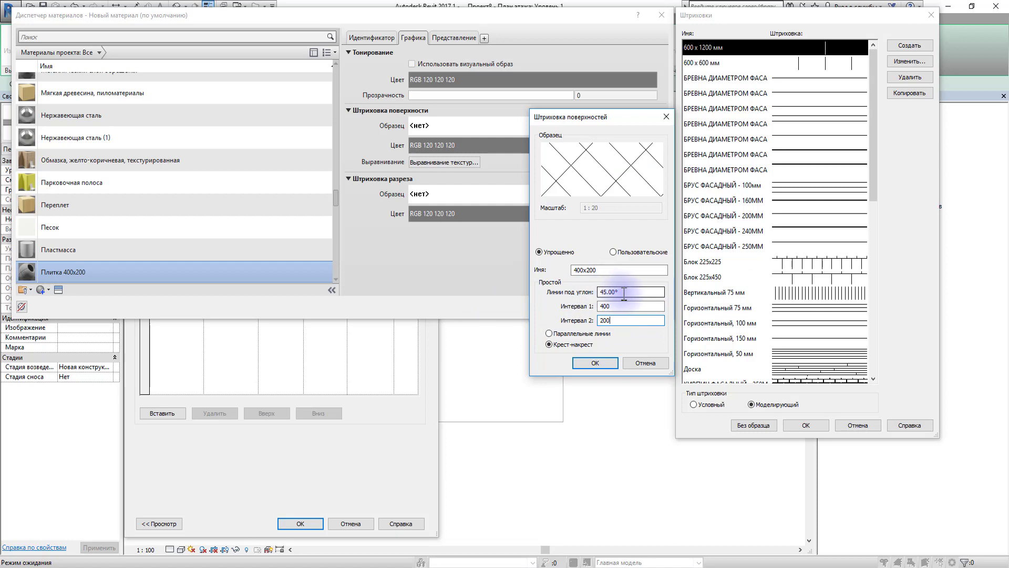
{"action": "type", "text": "90"}
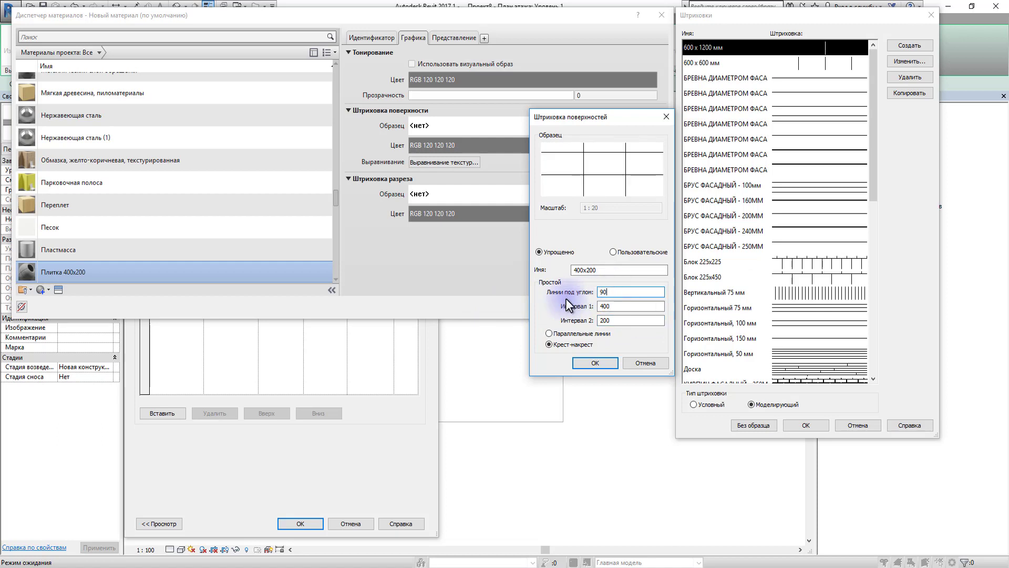
{"action": "left_click", "coordinate": [596, 363]}
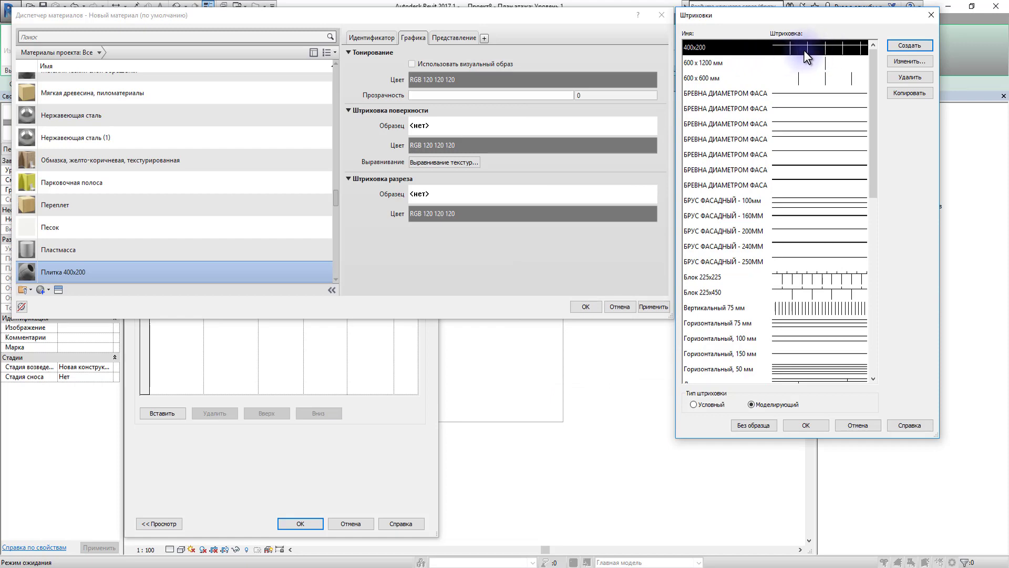
{"action": "left_click", "coordinate": [799, 427]}
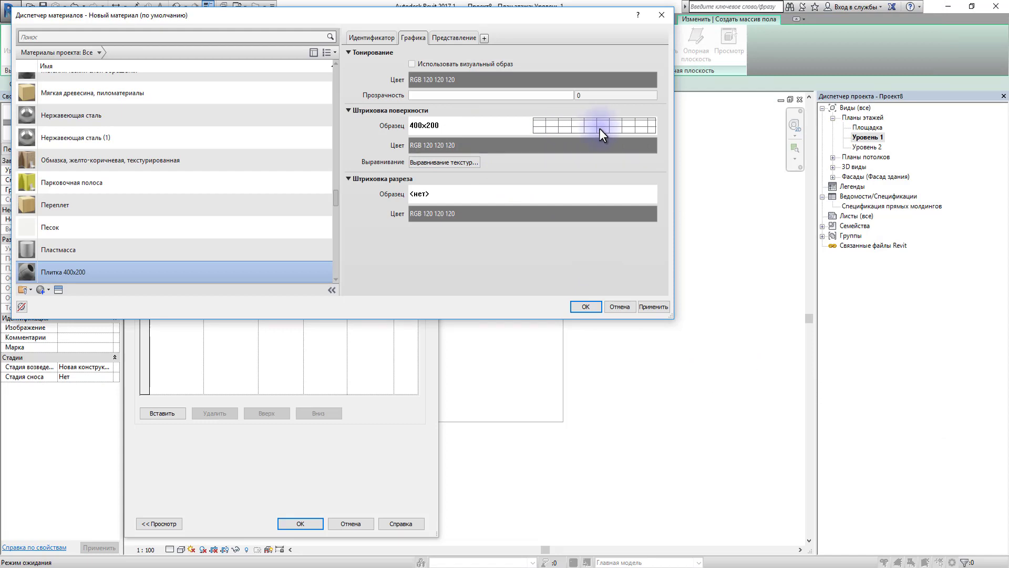
Make the Плитка 400х200 layer 10 thick and confirm the floor type
{"action": "left_click", "coordinate": [588, 310]}
{"action": "left_click", "coordinate": [279, 225]}
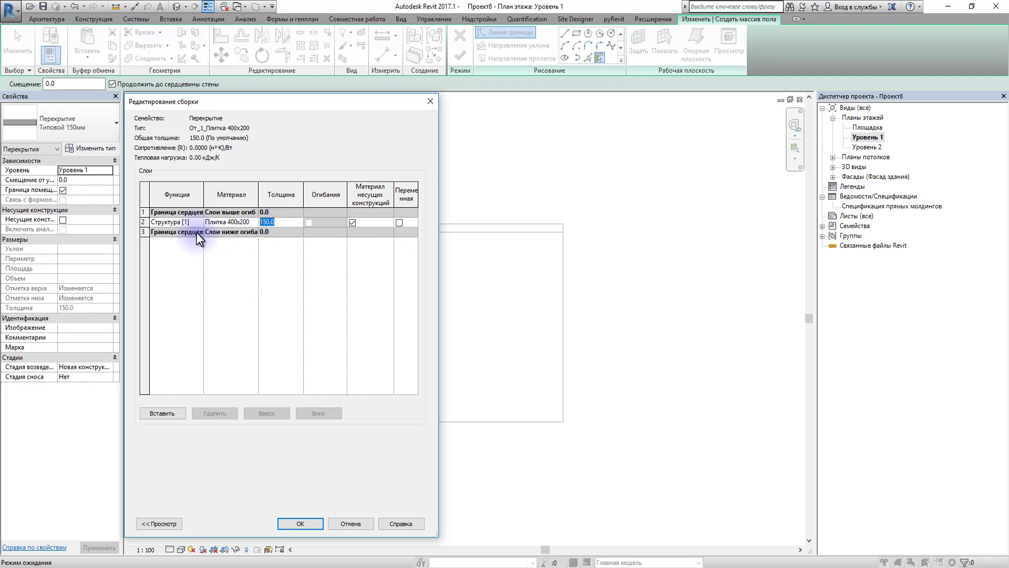
{"action": "type", "text": "10"}
{"action": "left_click", "coordinate": [301, 523]}
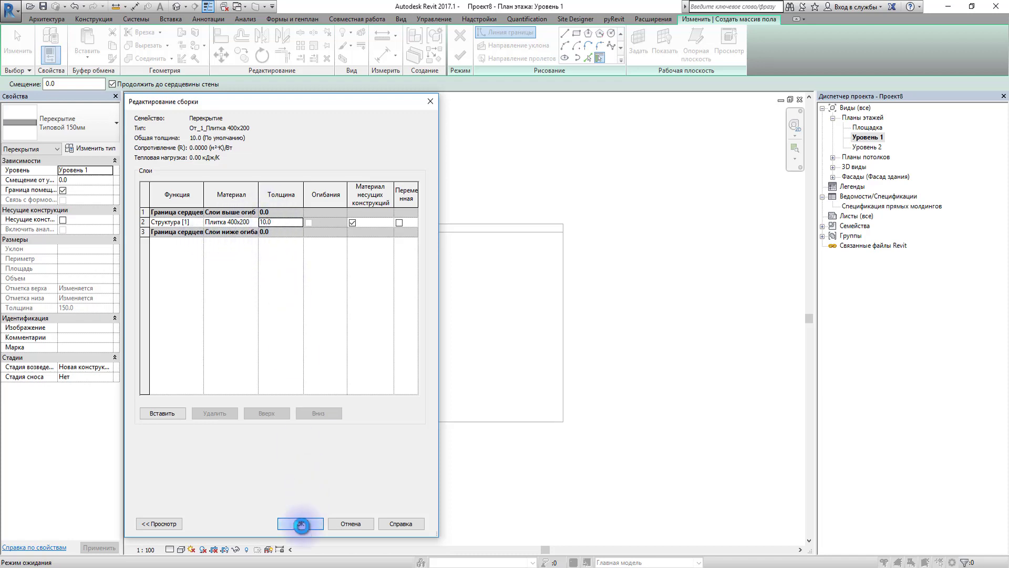
{"action": "left_click", "coordinate": [302, 524]}
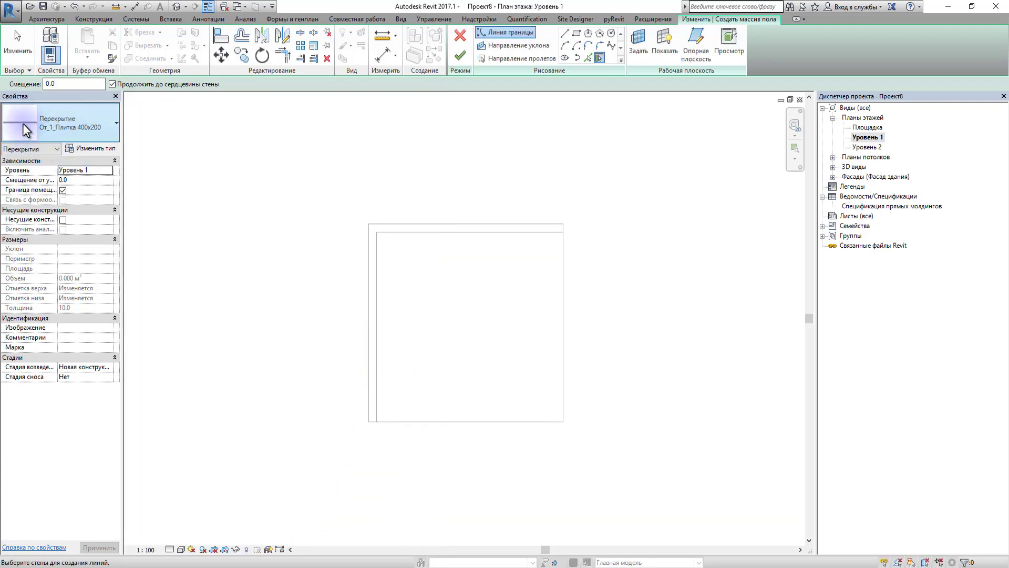
Sketch a rectangular floor boundary between the inner wall corners and finish the floor
{"action": "left_click", "coordinate": [576, 34]}
{"action": "left_click", "coordinate": [376, 232]}
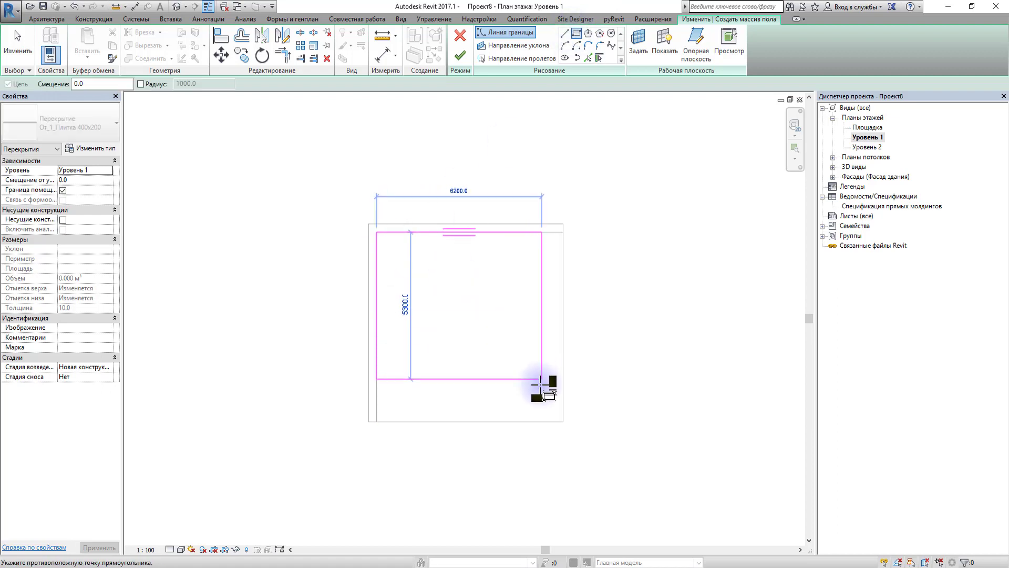
{"action": "left_click", "coordinate": [562, 421]}
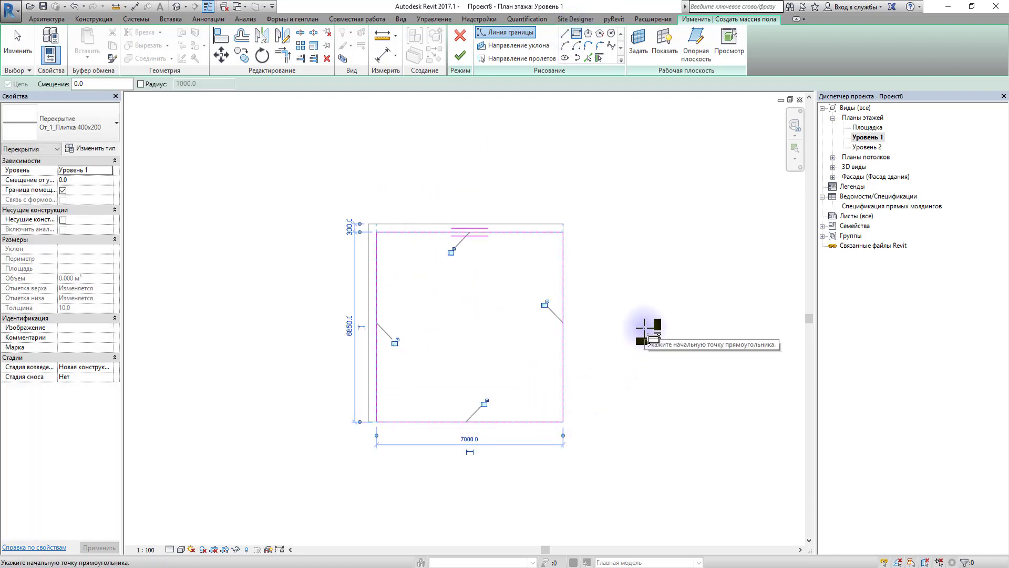
{"action": "key", "text": "Escape"}
{"action": "key", "text": "Escape"}
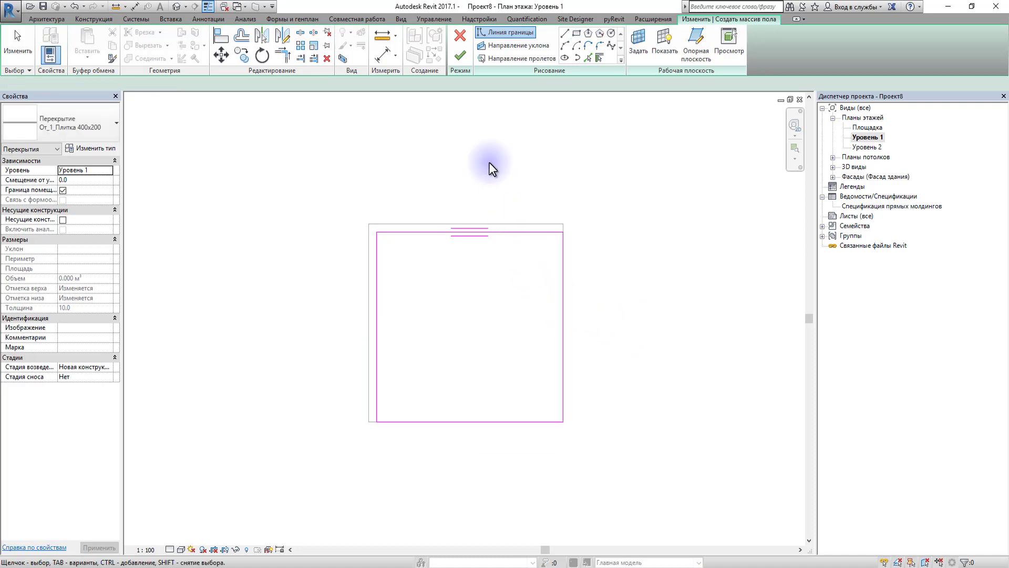
{"action": "left_click", "coordinate": [461, 58]}
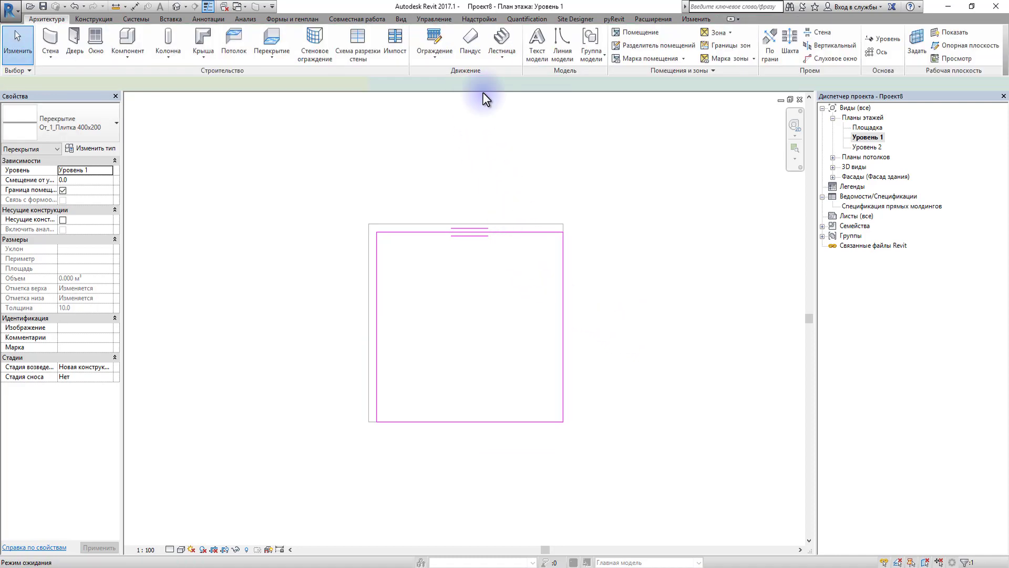
{"action": "scroll", "coordinate": [539, 266], "scroll_direction": "up", "scroll_amount": 3}
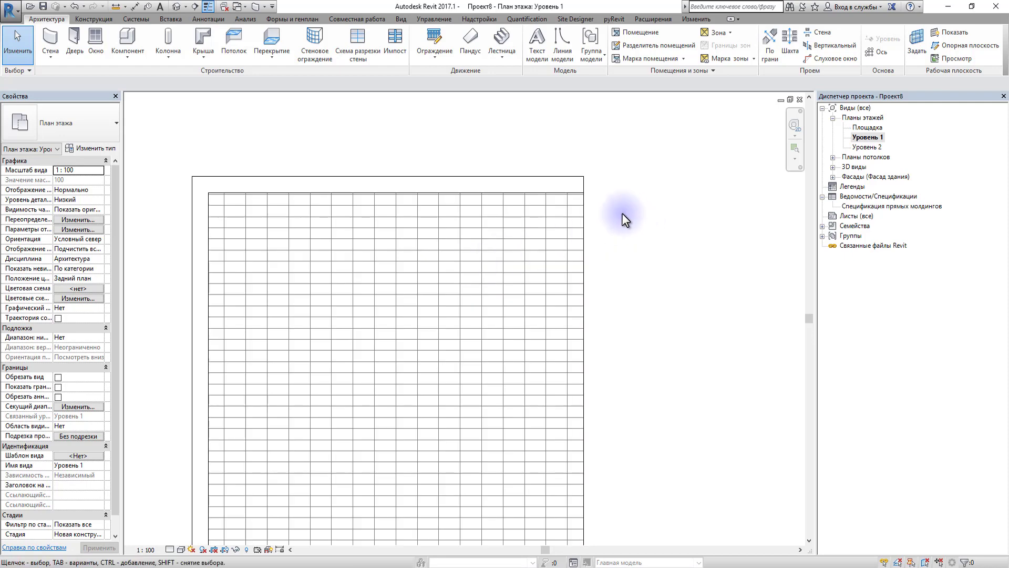
Dimension the tile grid to confirm the 200 and 400 spacings
{"action": "left_click", "coordinate": [135, 7]}
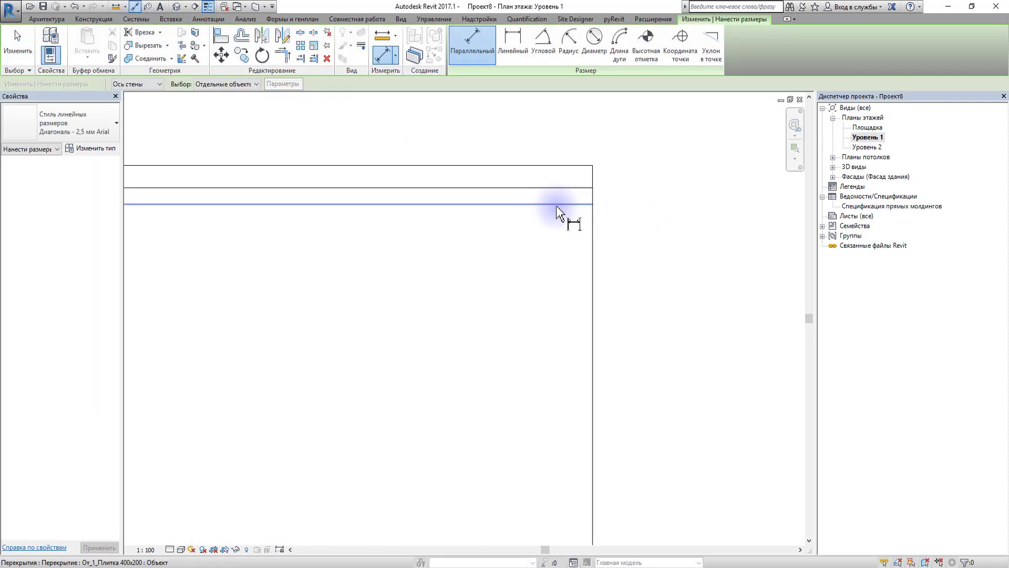
{"action": "key", "text": "Escape"}
{"action": "key", "text": "Escape"}
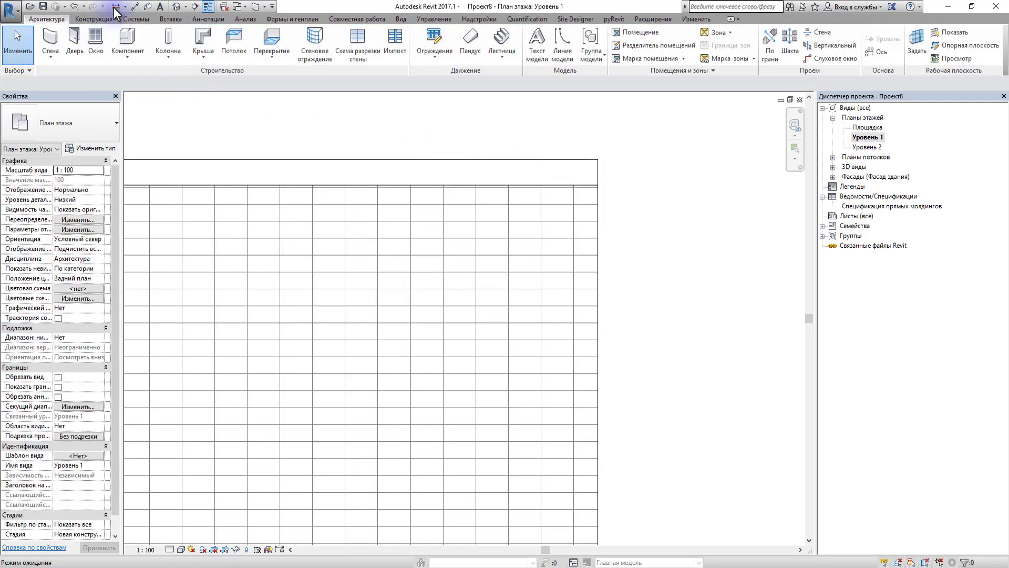
{"action": "left_click", "coordinate": [135, 6]}
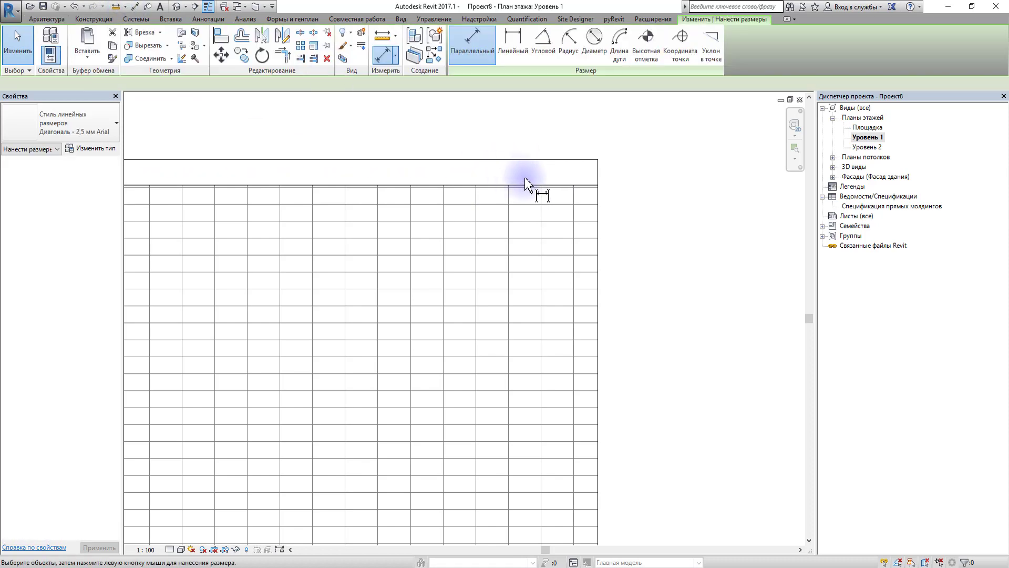
{"action": "left_click", "coordinate": [551, 221]}
{"action": "left_click", "coordinate": [678, 183]}
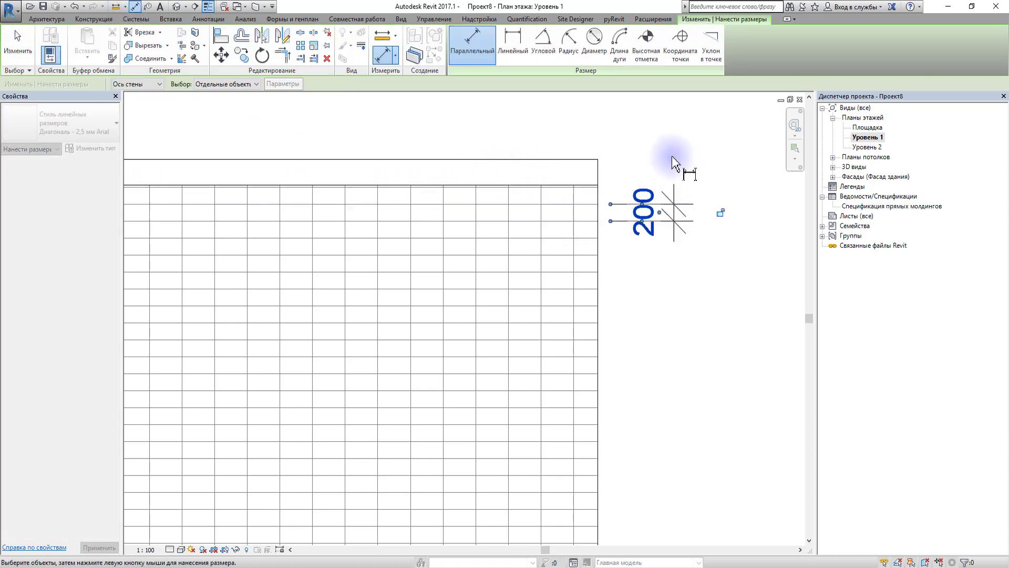
{"action": "left_click", "coordinate": [568, 229]}
{"action": "left_click", "coordinate": [626, 138]}
{"action": "scroll", "coordinate": [607, 172], "scroll_direction": "down", "scroll_amount": 1}
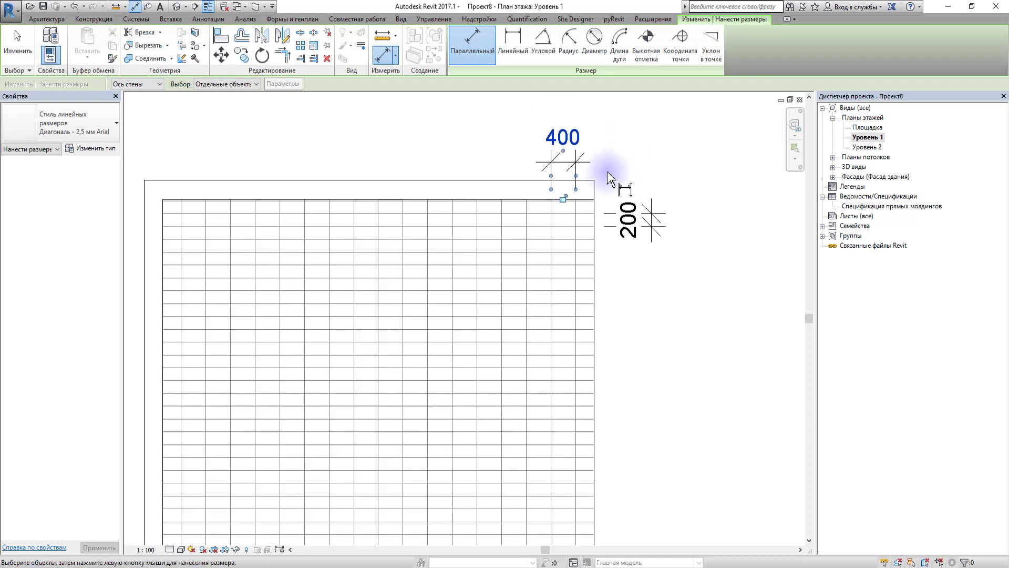
{"action": "key", "text": "Escape"}
Delete the 200 and 400 dimensions and switch to the default 3D view
{"action": "left_click", "coordinate": [583, 160]}
{"action": "key", "text": "Escape"}
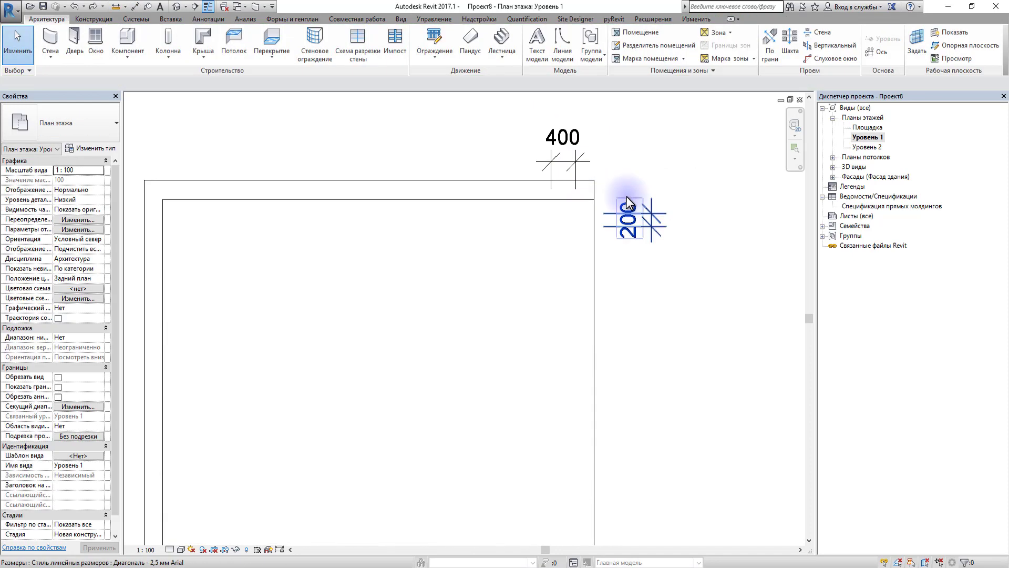
{"action": "scroll", "coordinate": [637, 188], "scroll_direction": "down", "scroll_amount": 1}
{"action": "left_click", "coordinate": [607, 202]}
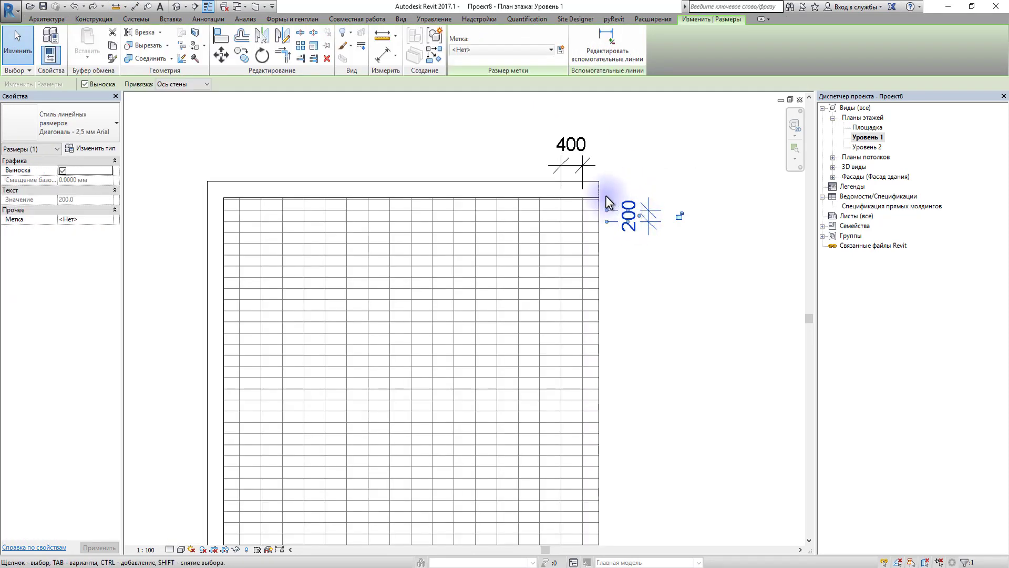
{"action": "key", "text": "Delete"}
{"action": "left_click", "coordinate": [570, 158]}
{"action": "key", "text": "Delete"}
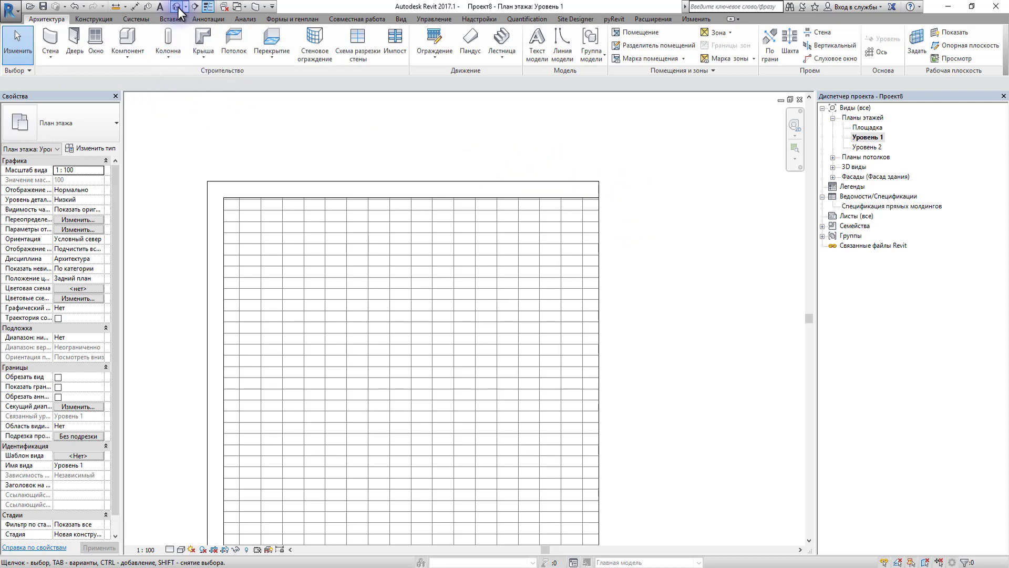
{"action": "left_click", "coordinate": [178, 7]}
Duplicate a slab-edge type as Плинтус гусек using the Пр_Профиль гусек profile
{"action": "middle_click_drag", "start_coordinate": [483, 336], "coordinate": [494, 340]}
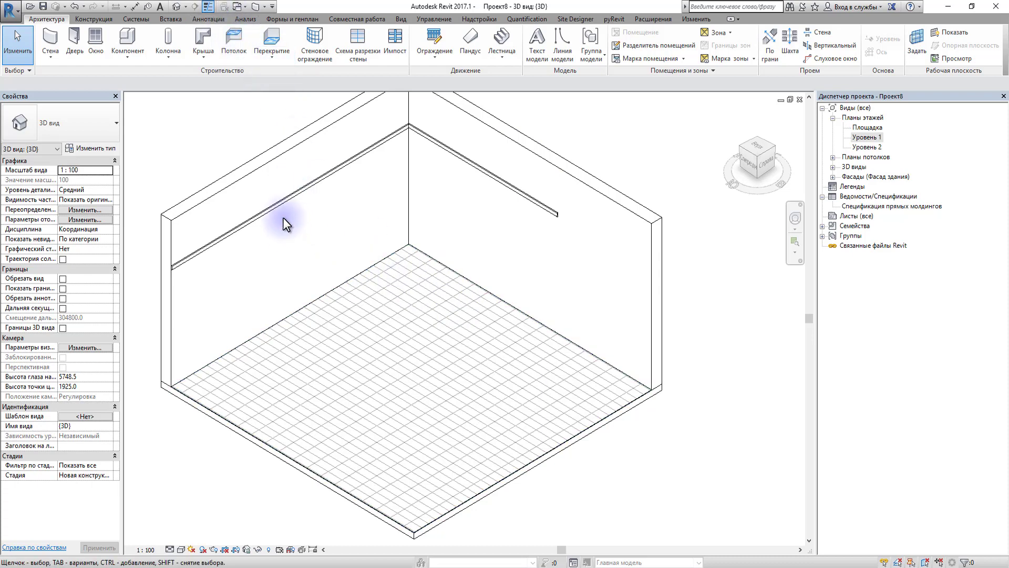
{"action": "left_click", "coordinate": [266, 56]}
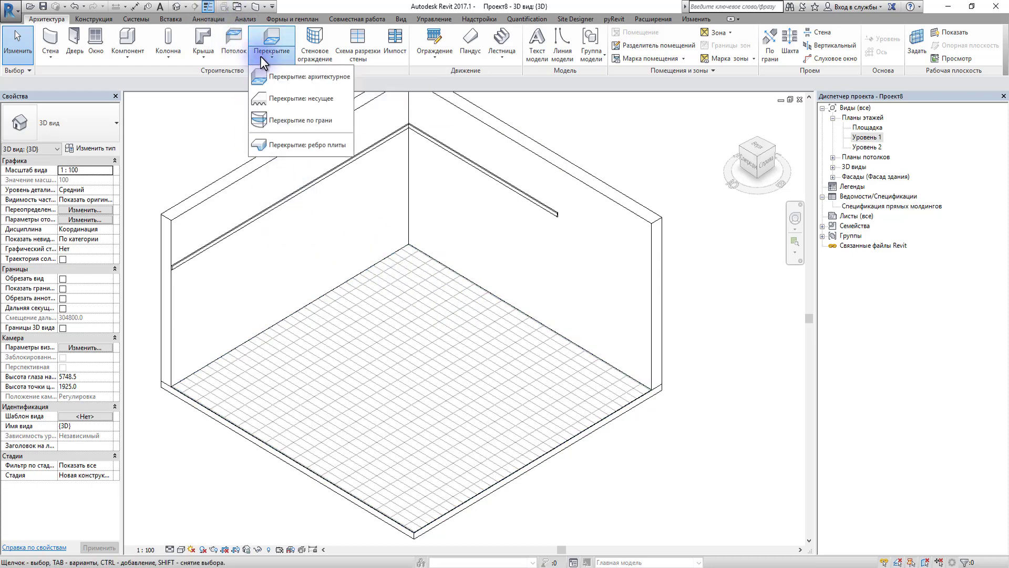
{"action": "left_click", "coordinate": [305, 145]}
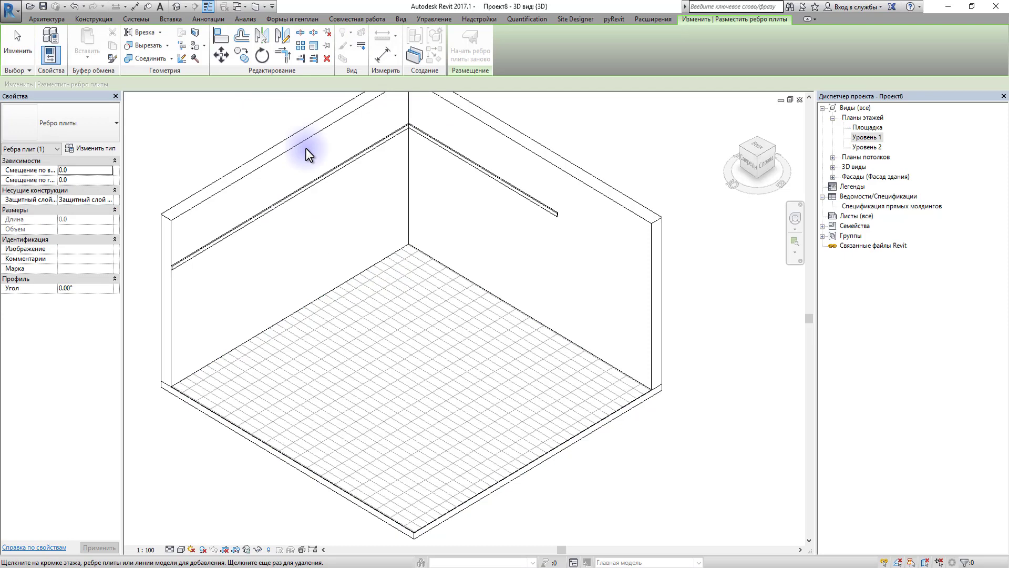
{"action": "left_click", "coordinate": [92, 146]}
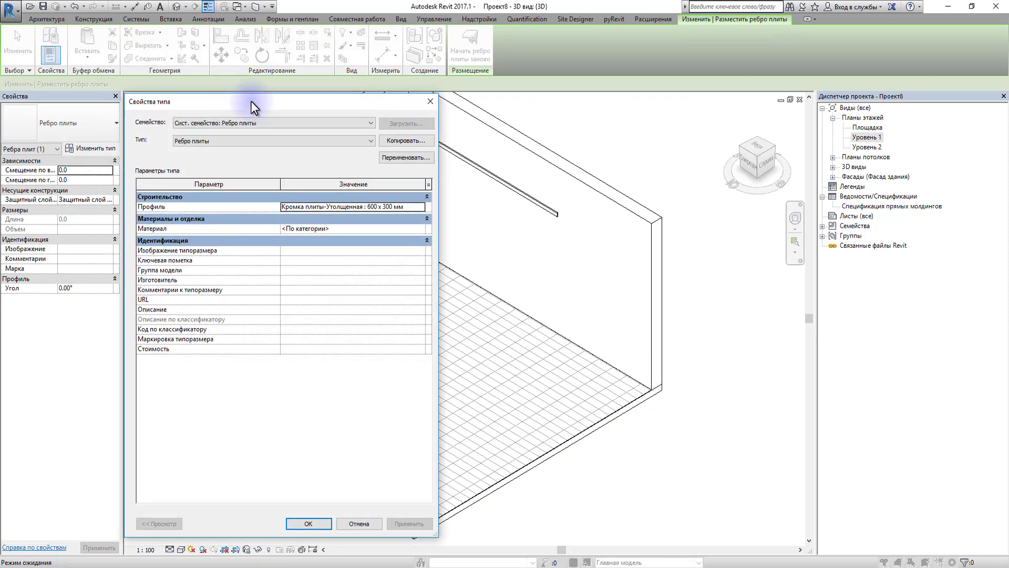
{"action": "left_click", "coordinate": [407, 139]}
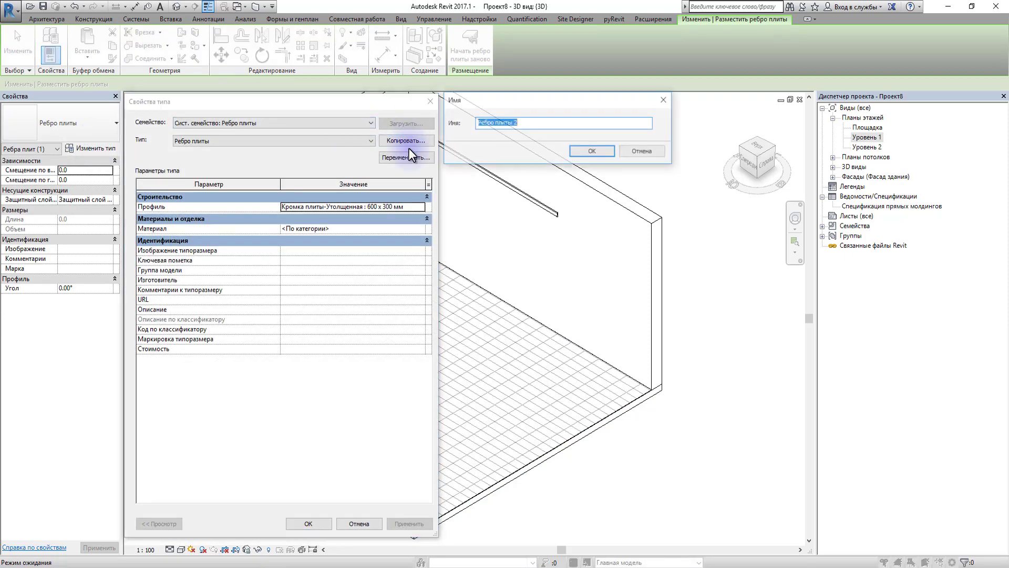
{"action": "type", "text": "Пли"}
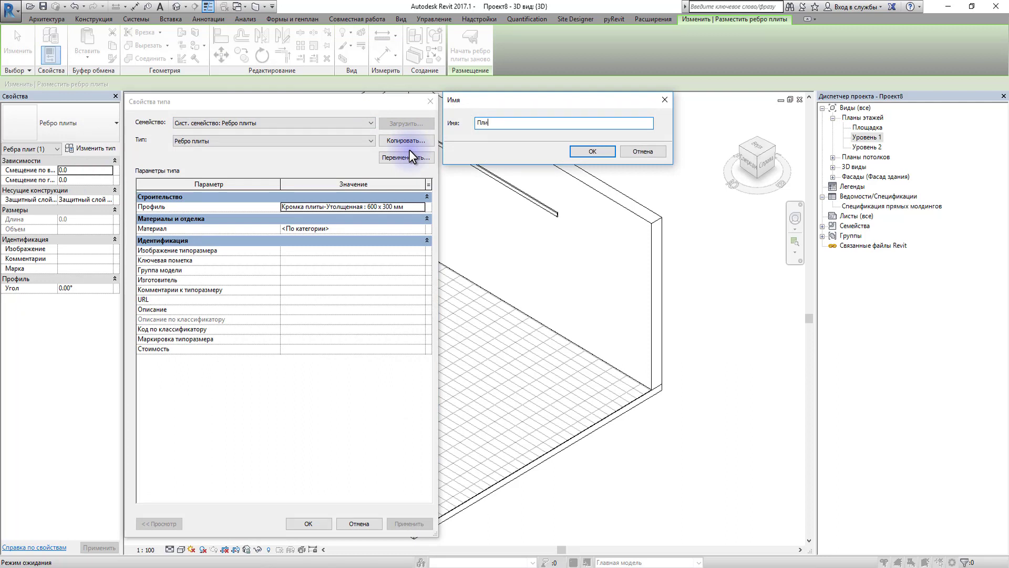
{"action": "type", "text": "нтус гус"}
{"action": "type", "text": "ек"}
{"action": "key", "text": "Return"}
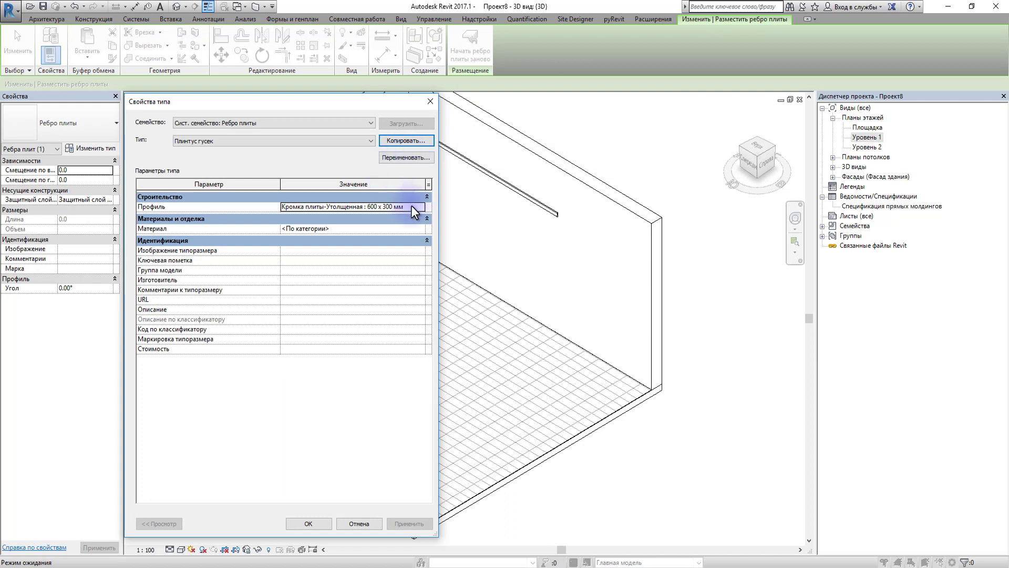
{"action": "left_click", "coordinate": [421, 207]}
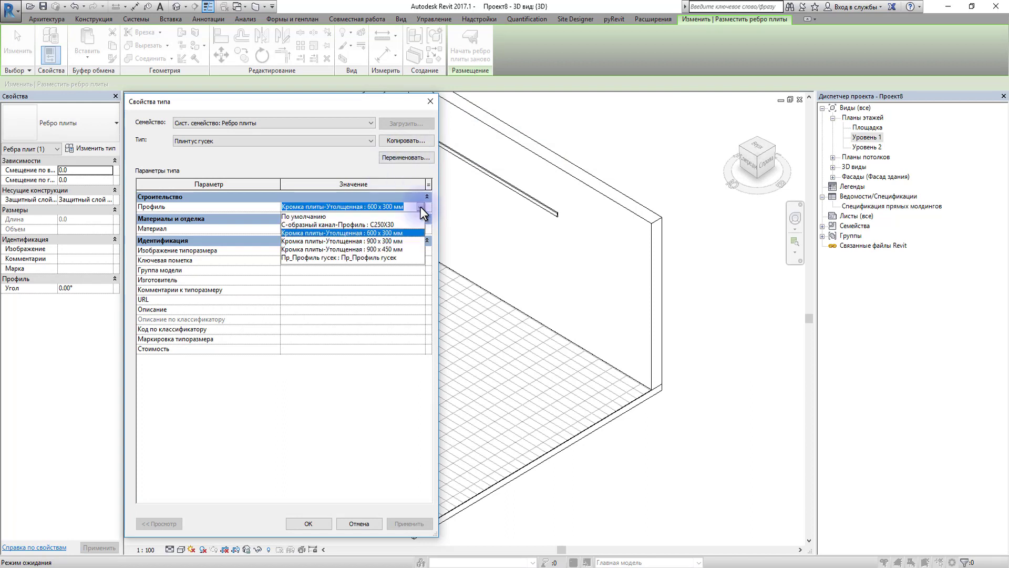
{"action": "left_click", "coordinate": [358, 258]}
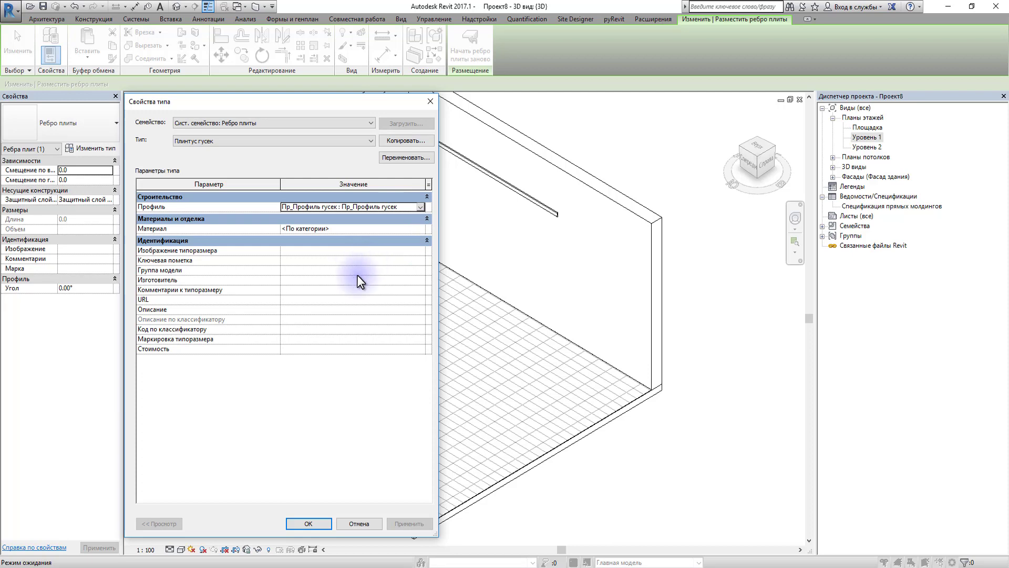
{"action": "left_click", "coordinate": [307, 524]}
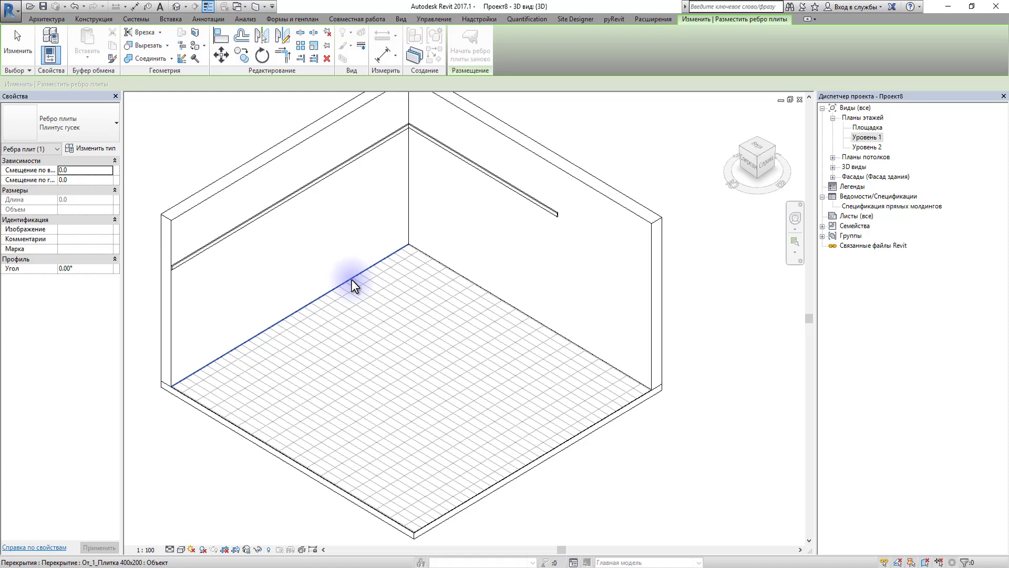
Place a Плинтус гусек baseboard along the back-left floor edge and flip its orientation
{"action": "left_click", "coordinate": [351, 279]}
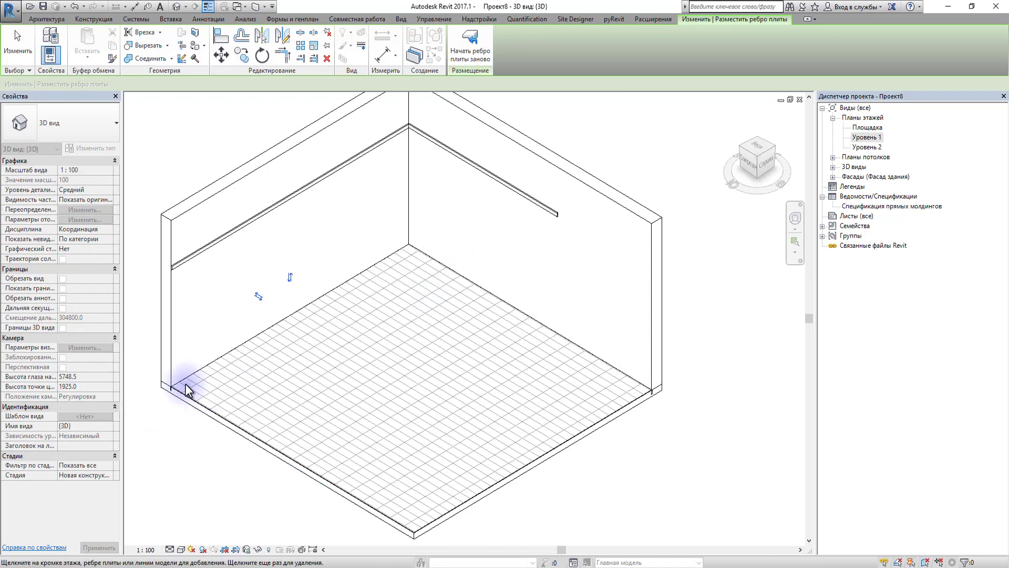
{"action": "scroll", "coordinate": [187, 383], "scroll_direction": "up", "scroll_amount": 3}
{"action": "scroll", "coordinate": [199, 354], "scroll_direction": "up", "scroll_amount": 1}
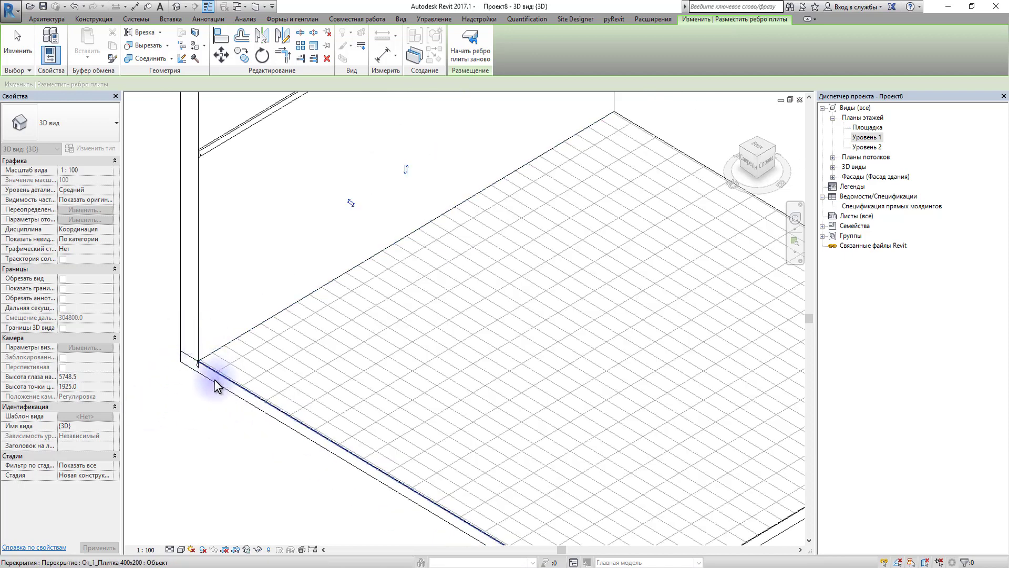
{"action": "left_click", "coordinate": [352, 204]}
{"action": "key", "text": "Escape"}
{"action": "key", "text": "Escape"}
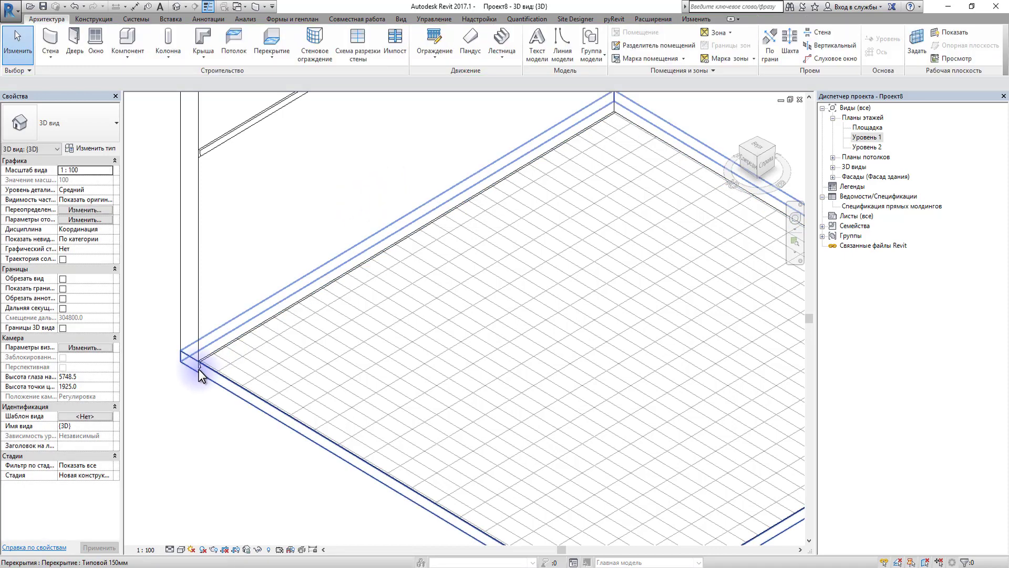
{"action": "left_click", "coordinate": [198, 363]}
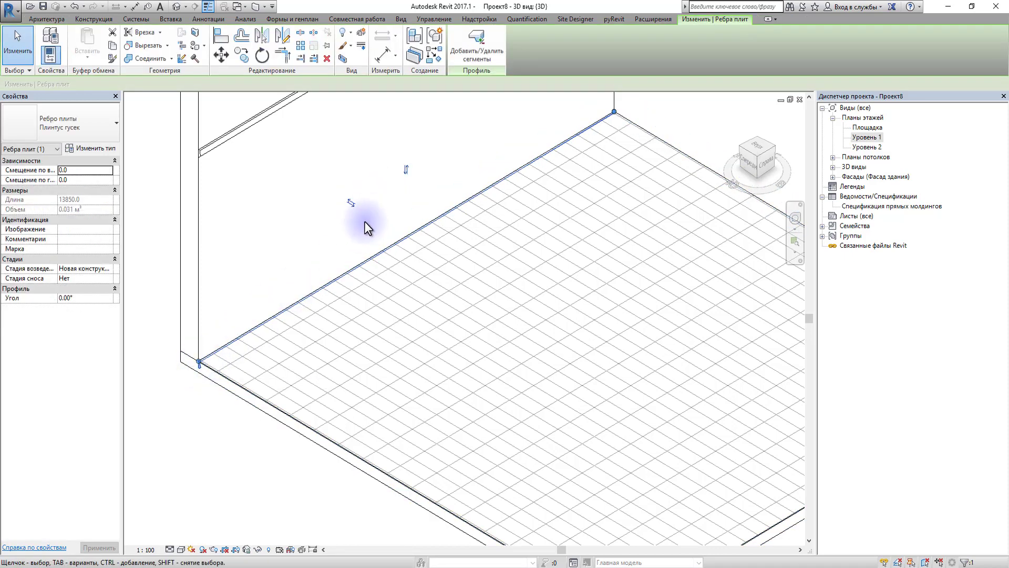
{"action": "left_click", "coordinate": [406, 171]}
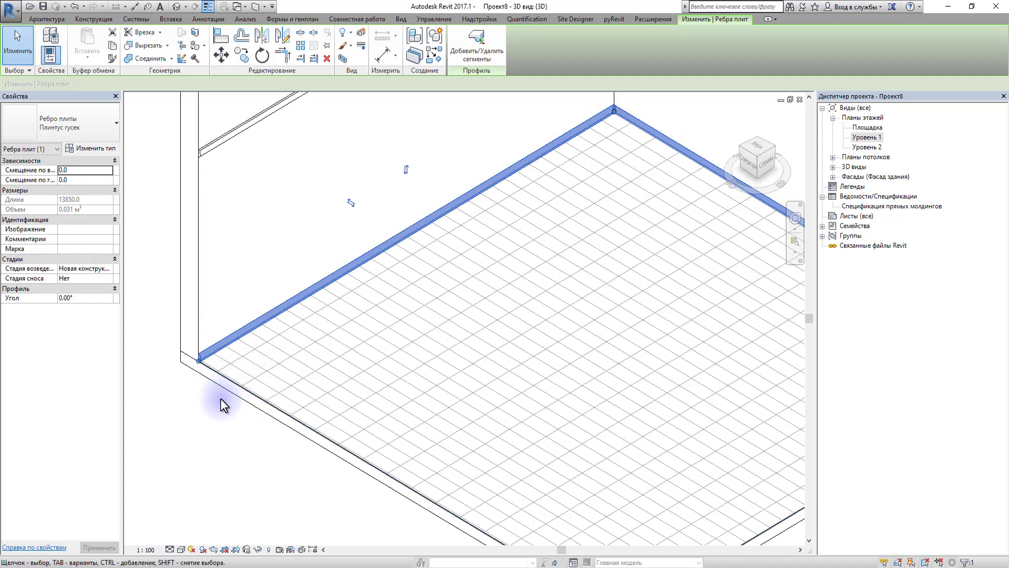
{"action": "left_click", "coordinate": [185, 421]}
Extend the corner baseboard with two more floor edges
{"action": "scroll", "coordinate": [178, 389], "scroll_direction": "up", "scroll_amount": 3}
{"action": "scroll", "coordinate": [252, 247], "scroll_direction": "up", "scroll_amount": 2}
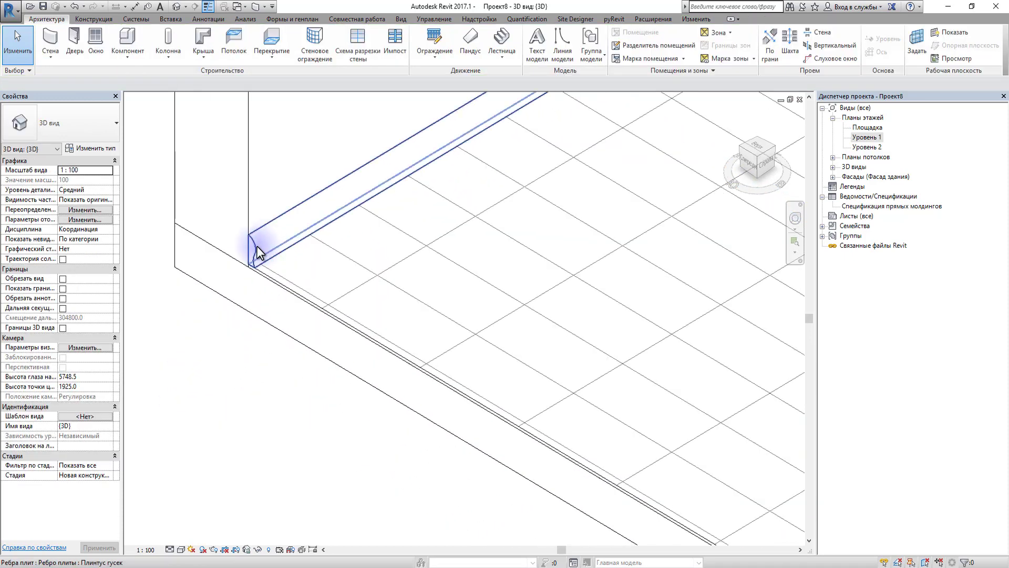
{"action": "left_click", "coordinate": [256, 245]}
{"action": "scroll", "coordinate": [256, 248], "scroll_direction": "down", "scroll_amount": 2}
{"action": "scroll", "coordinate": [324, 286], "scroll_direction": "down", "scroll_amount": 2}
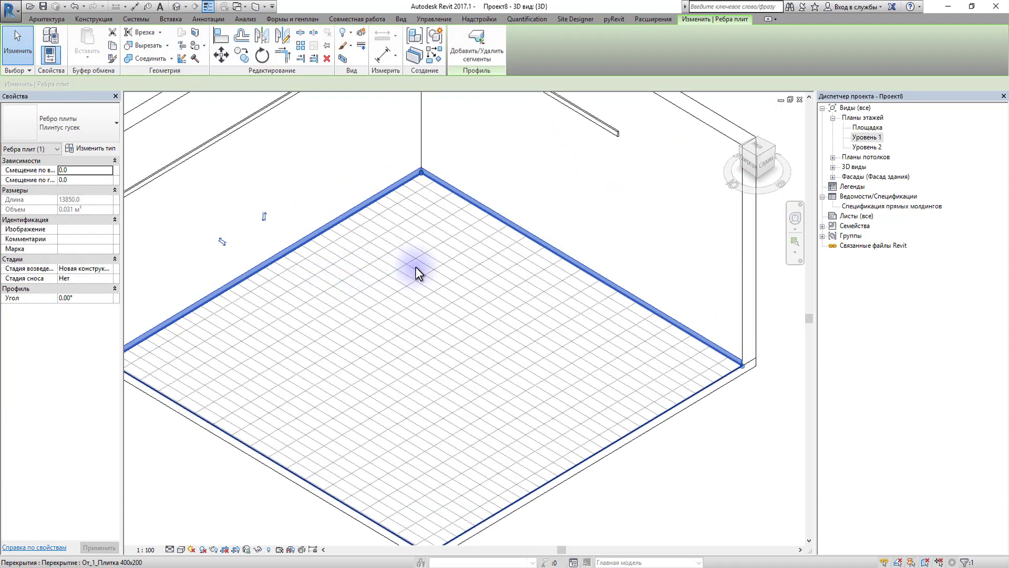
{"action": "scroll", "coordinate": [415, 352], "scroll_direction": "down", "scroll_amount": 2}
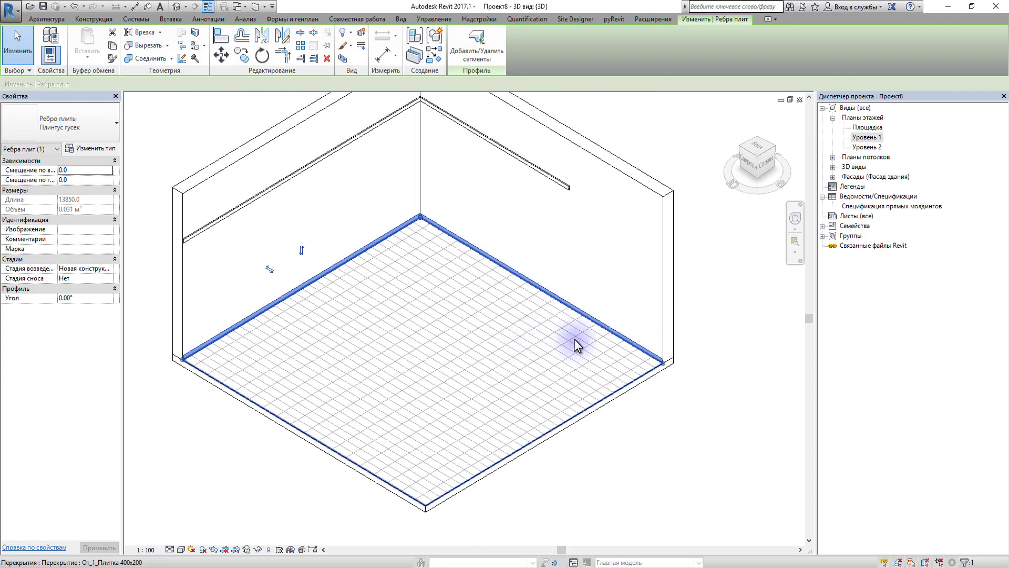
{"action": "scroll", "coordinate": [473, 245], "scroll_direction": "down", "scroll_amount": 1}
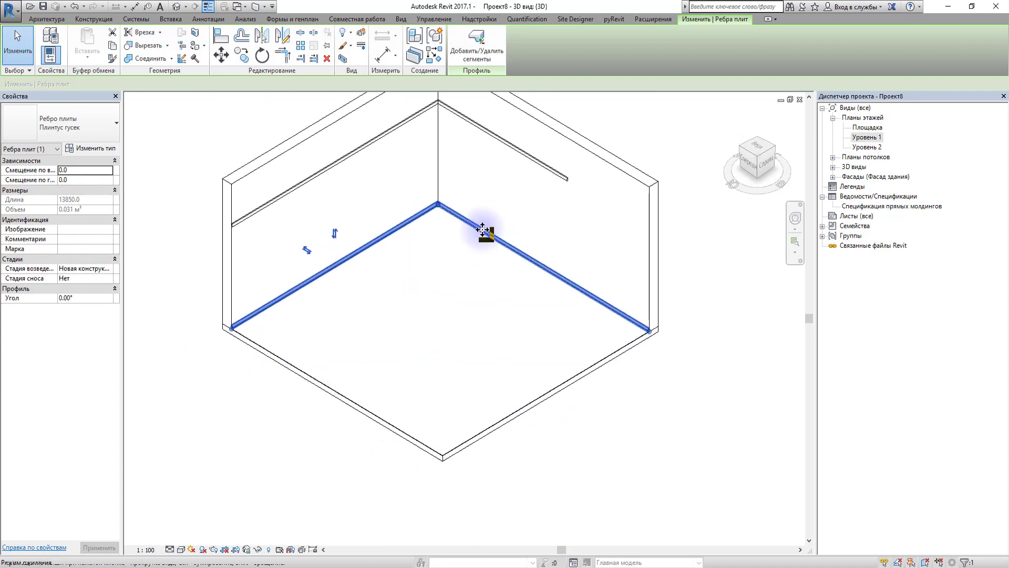
{"action": "left_click", "coordinate": [472, 58]}
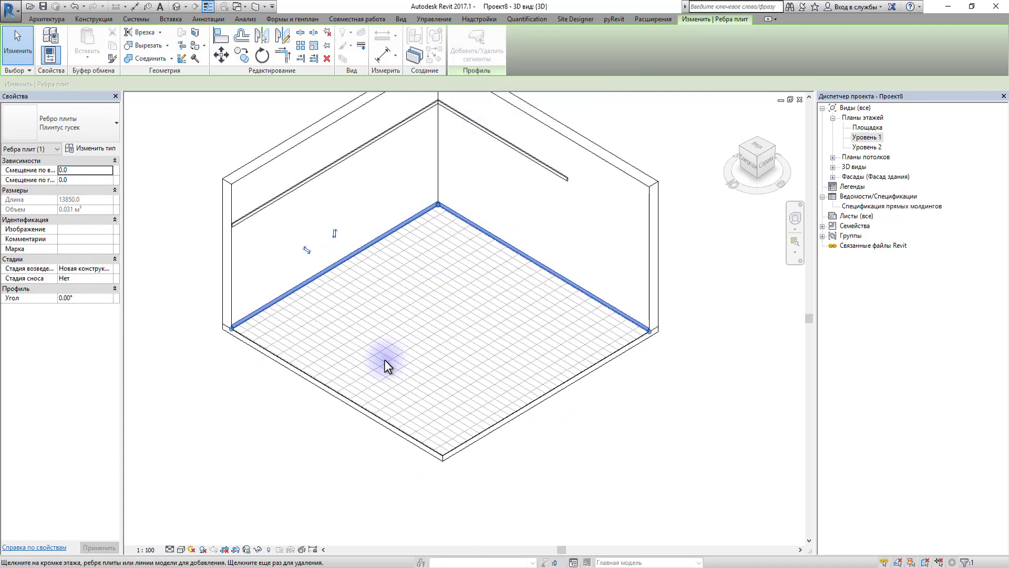
{"action": "left_click", "coordinate": [371, 403]}
{"action": "left_click", "coordinate": [471, 440]}
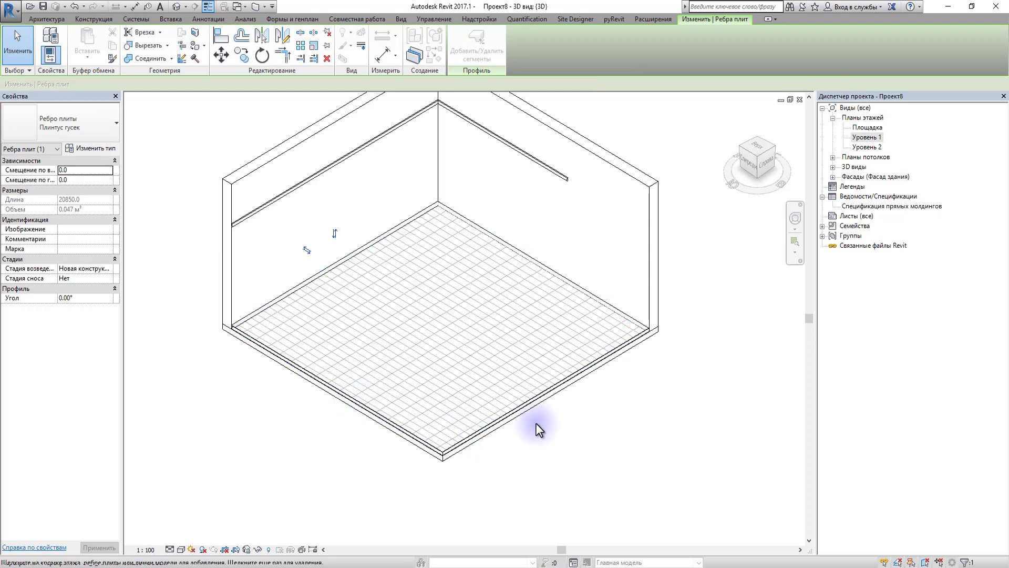
Add the back-right floor edge to the baseboard, then select the back-edge baseboard
{"action": "scroll", "coordinate": [301, 285], "scroll_direction": "up", "scroll_amount": 3}
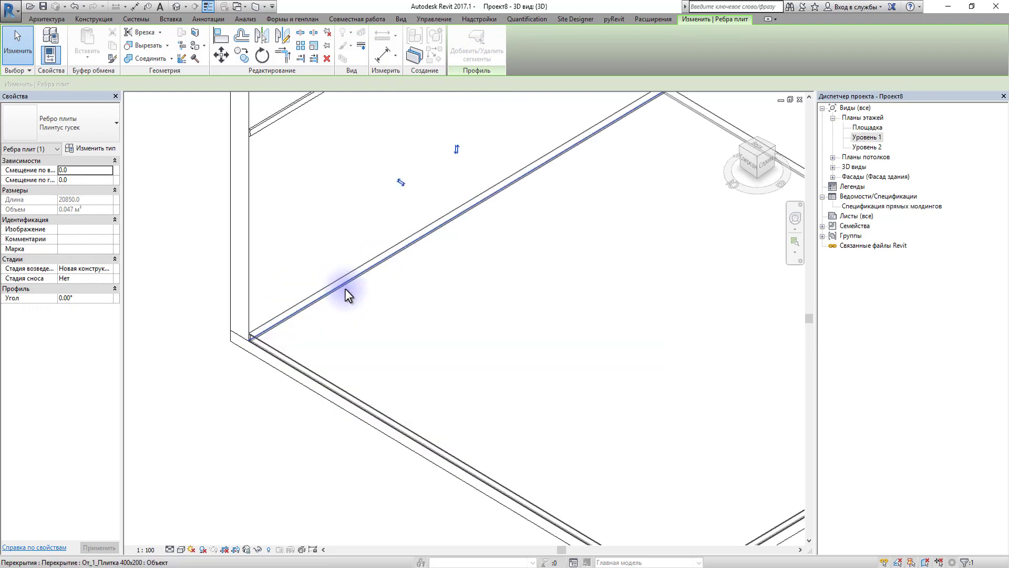
{"action": "scroll", "coordinate": [345, 288], "scroll_direction": "down", "scroll_amount": 2}
{"action": "scroll", "coordinate": [329, 302], "scroll_direction": "up", "scroll_amount": 3}
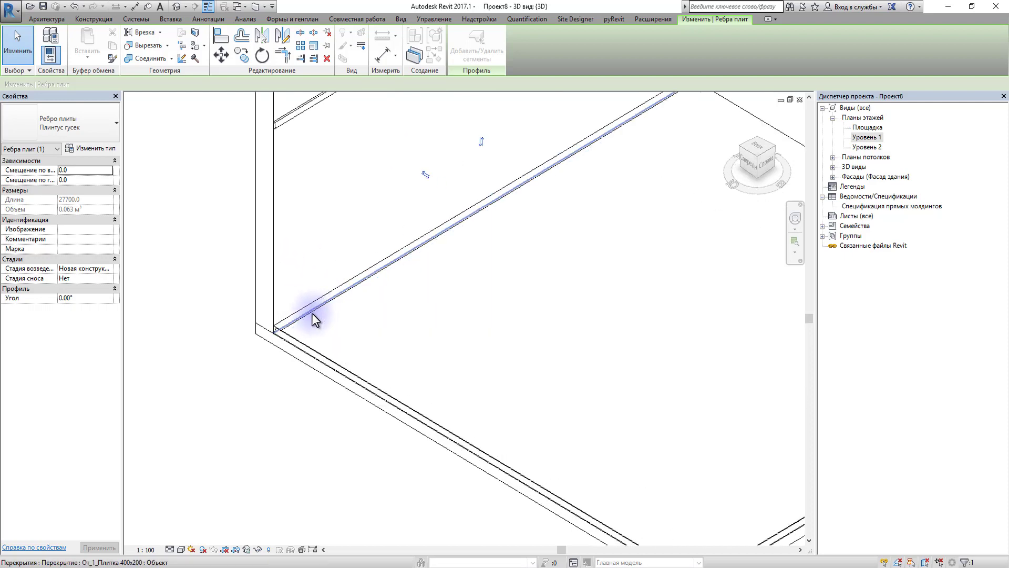
{"action": "scroll", "coordinate": [337, 304], "scroll_direction": "down", "scroll_amount": 3}
{"action": "scroll", "coordinate": [591, 225], "scroll_direction": "up", "scroll_amount": 3}
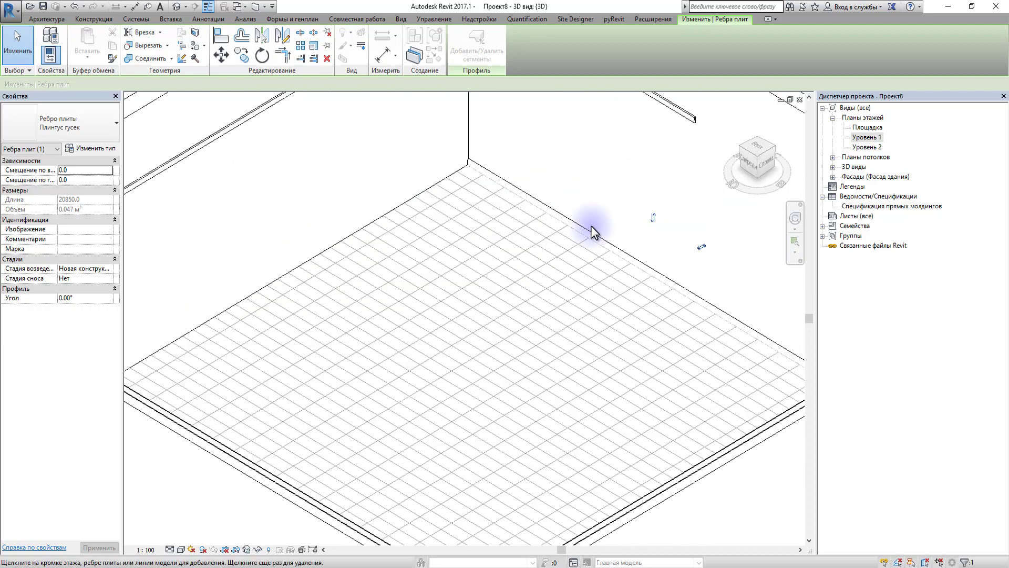
{"action": "left_click", "coordinate": [585, 237]}
{"action": "scroll", "coordinate": [582, 251], "scroll_direction": "down", "scroll_amount": 3}
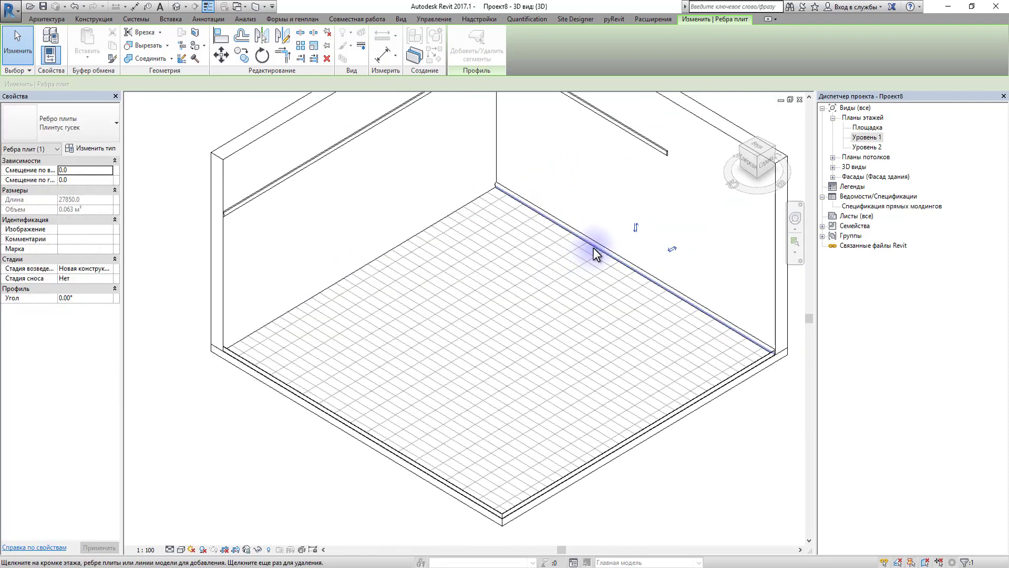
{"action": "key", "text": "Escape"}
{"action": "key", "text": "Escape"}
{"action": "left_click", "coordinate": [593, 247]}
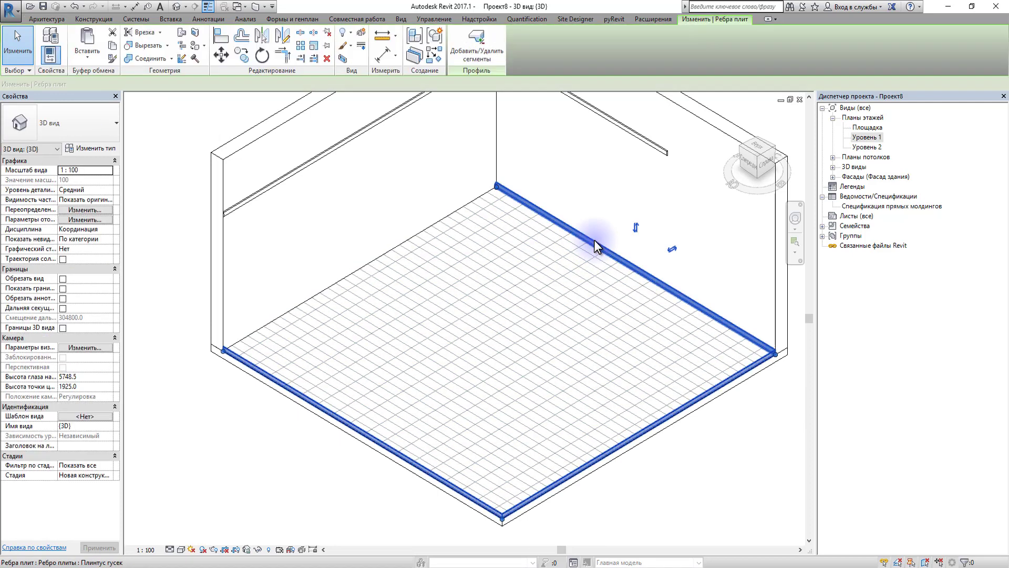
{"action": "key", "text": "Escape"}
{"action": "middle_click_drag", "start_coordinate": [594, 240], "coordinate": [557, 239]}
{"action": "left_click", "coordinate": [258, 308]}
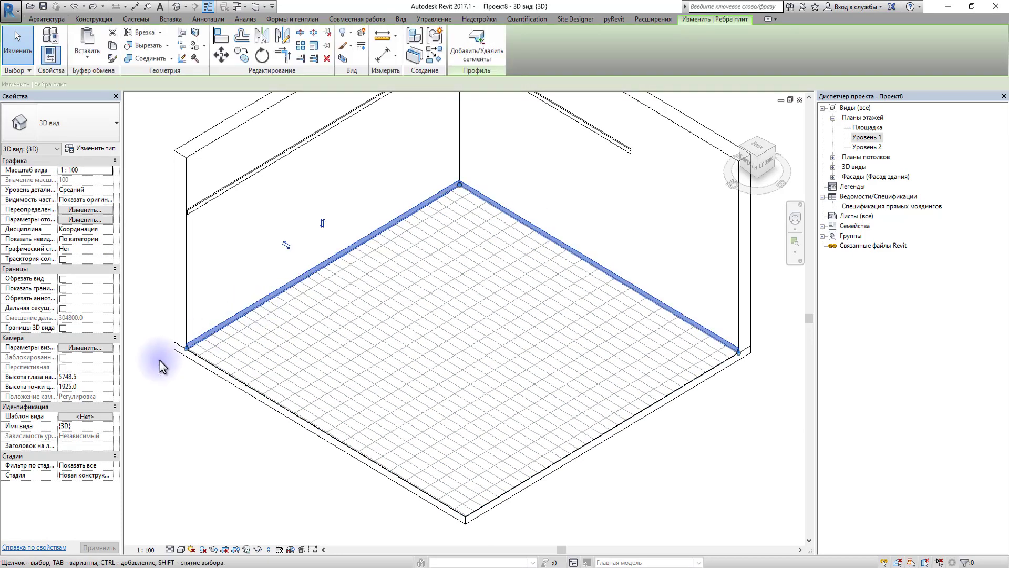
Drag the baseboard end inward and back to the corner, then select the tiled floor slab
{"action": "left_click_drag", "start_coordinate": [187, 348], "coordinate": [290, 284]}
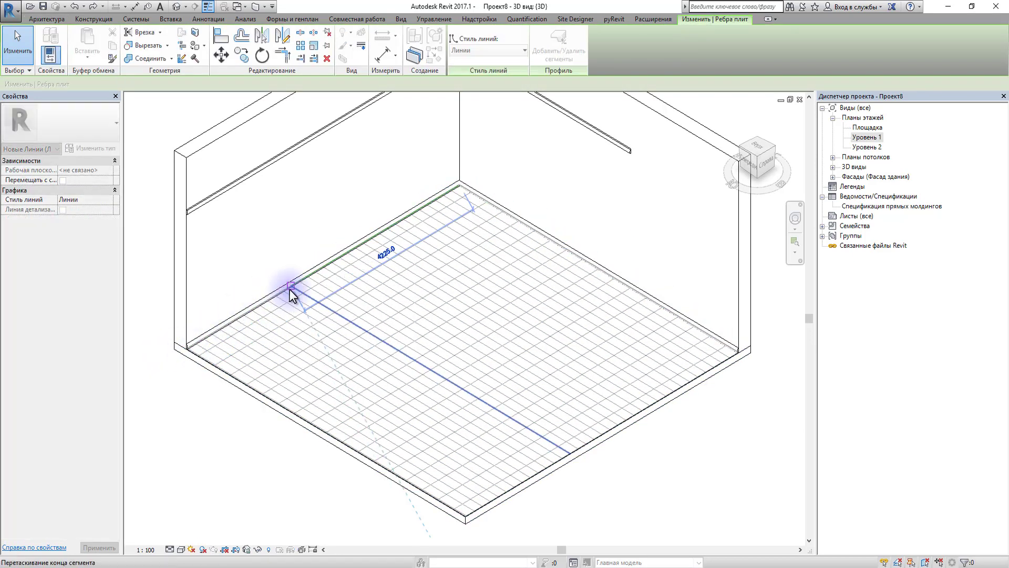
{"action": "left_click_drag", "start_coordinate": [734, 355], "coordinate": [647, 299]}
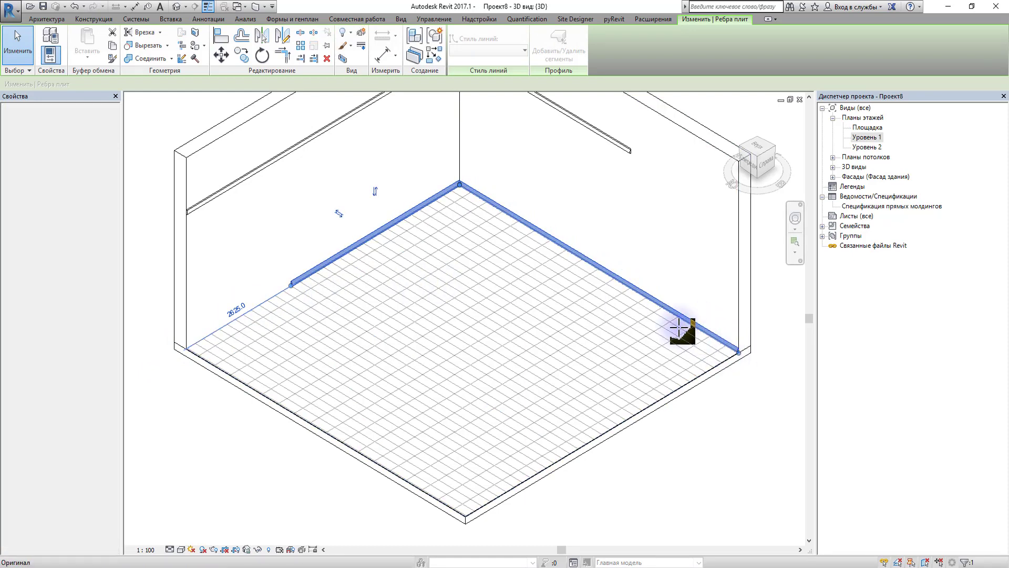
{"action": "left_click", "coordinate": [647, 311]}
{"action": "key", "text": "Escape"}
{"action": "scroll", "coordinate": [606, 371], "scroll_direction": "down", "scroll_amount": 1}
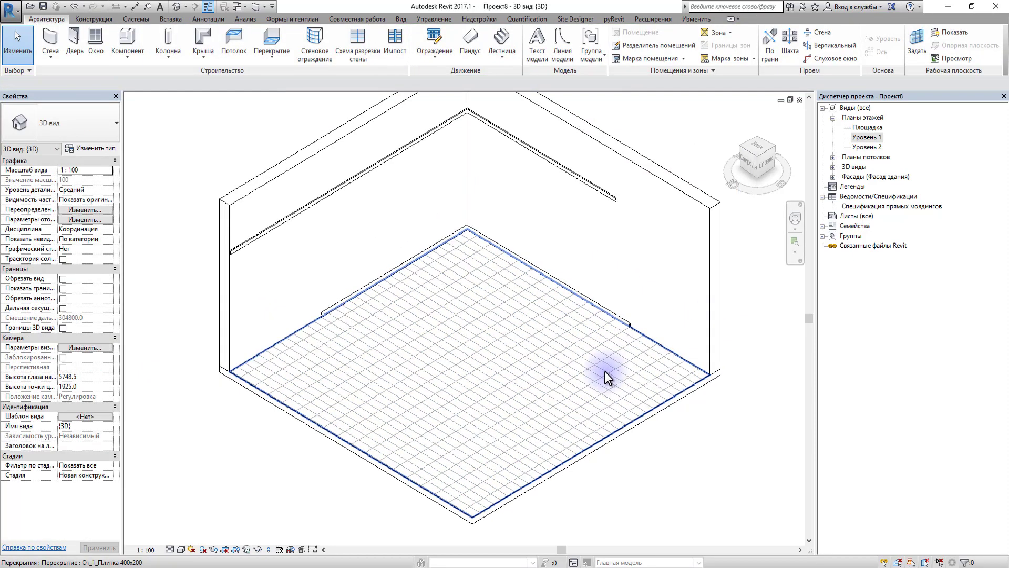
{"action": "left_click", "coordinate": [604, 370]}
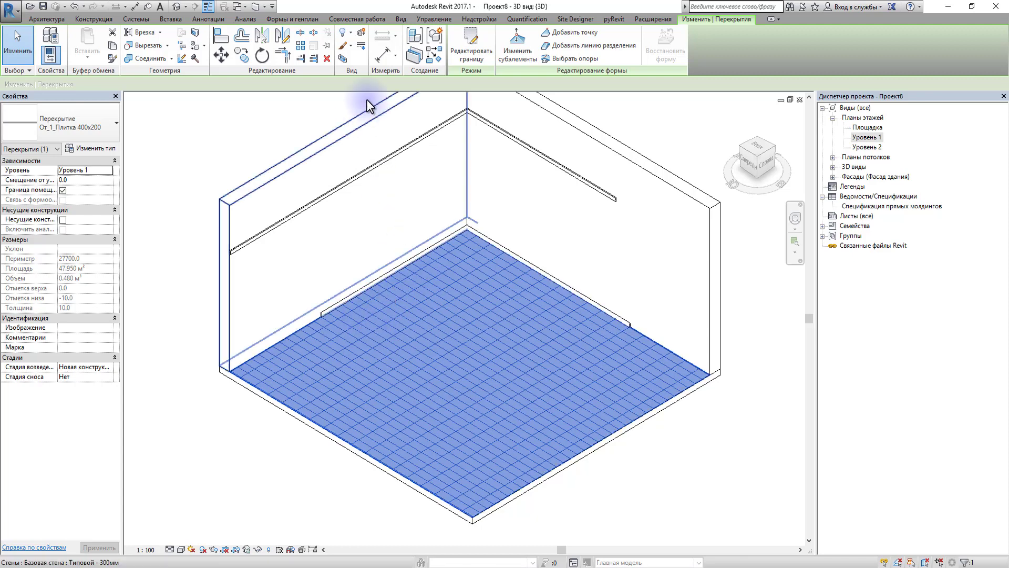
Drag the floor's back-left and back-right boundary lines inward from the walls and finish the sketch
{"action": "left_click", "coordinate": [465, 48]}
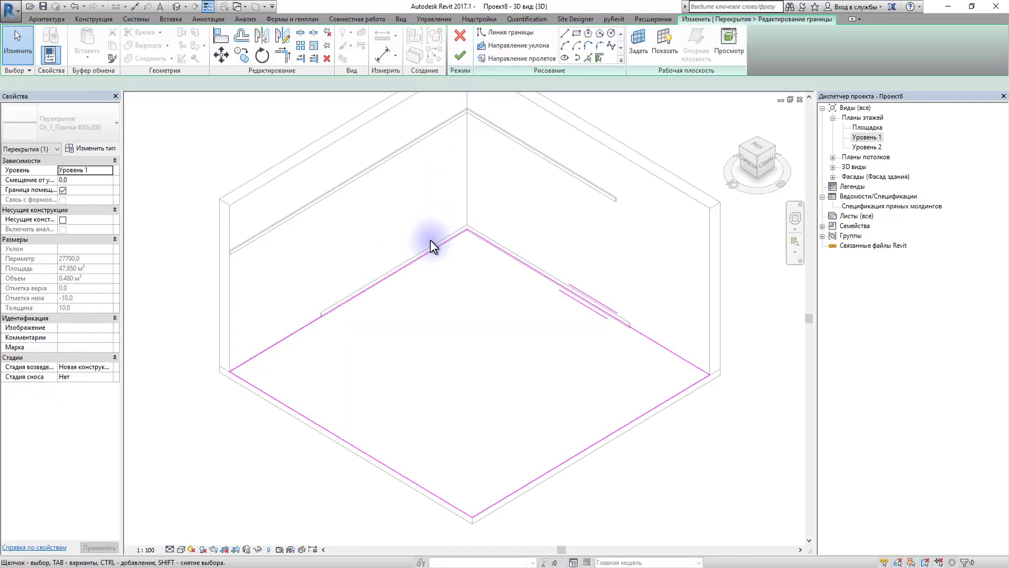
{"action": "left_click", "coordinate": [420, 261]}
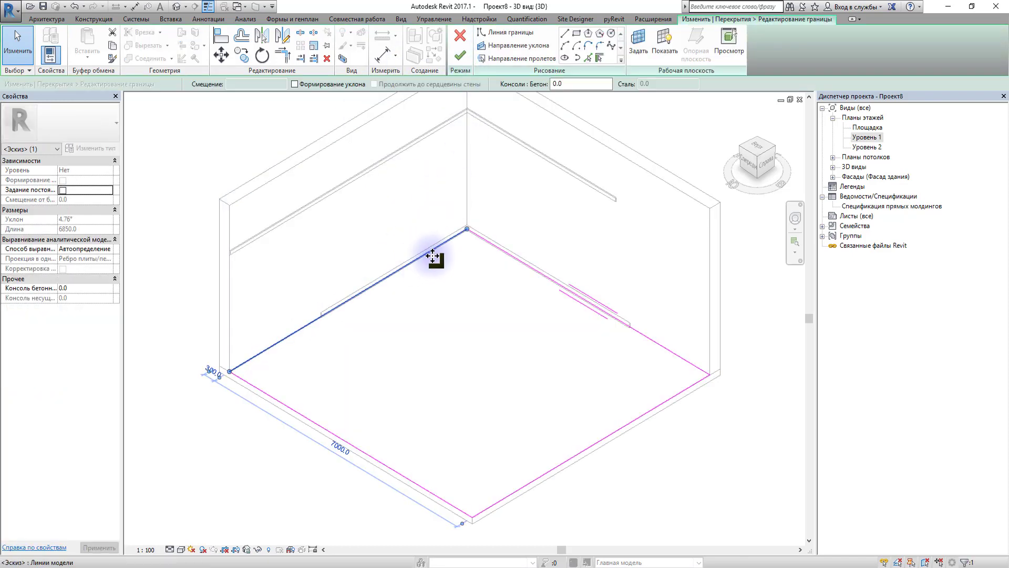
{"action": "left_click_drag", "start_coordinate": [421, 262], "coordinate": [448, 278]}
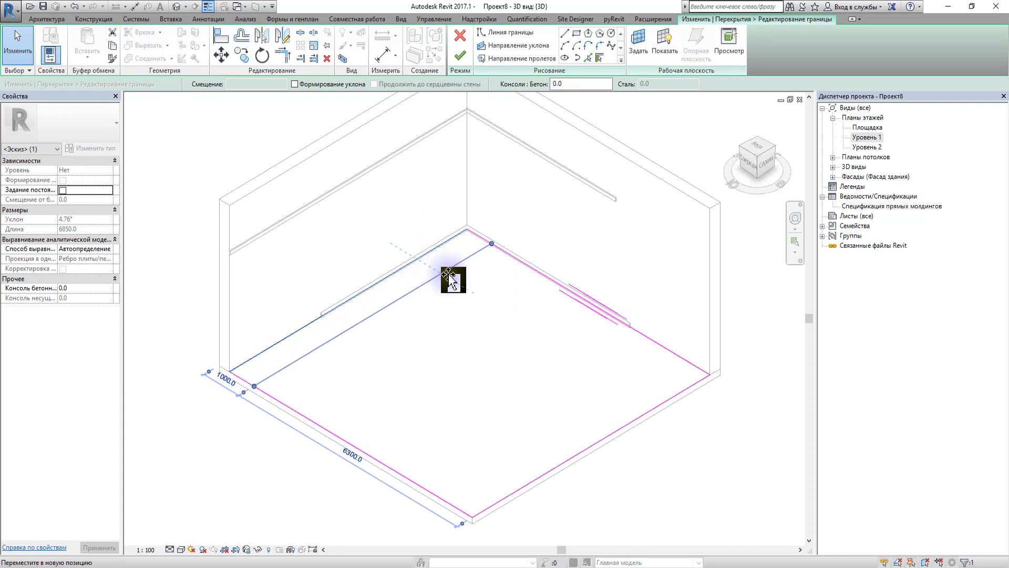
{"action": "left_click_drag", "start_coordinate": [525, 265], "coordinate": [488, 283]}
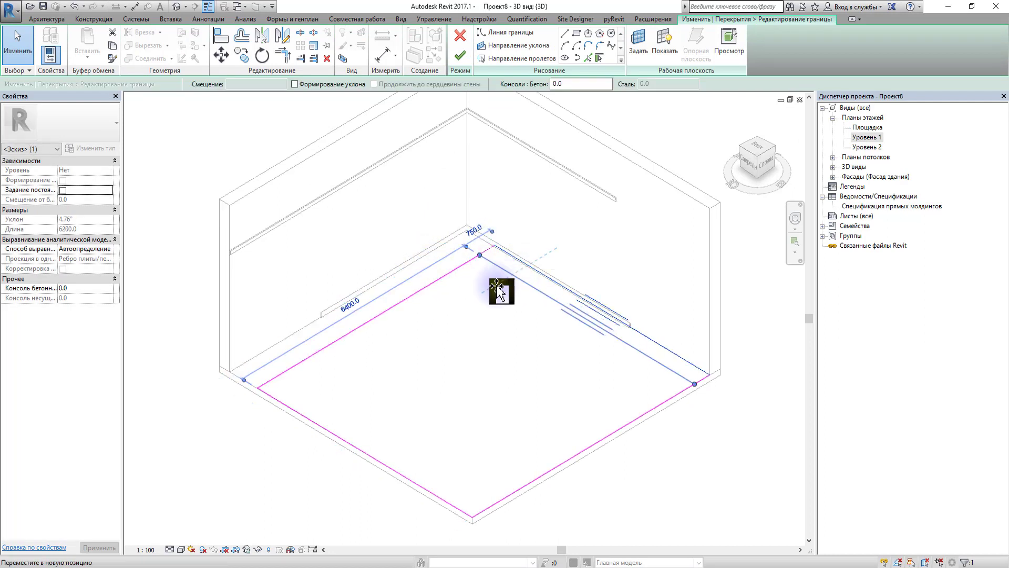
{"action": "left_click", "coordinate": [459, 58]}
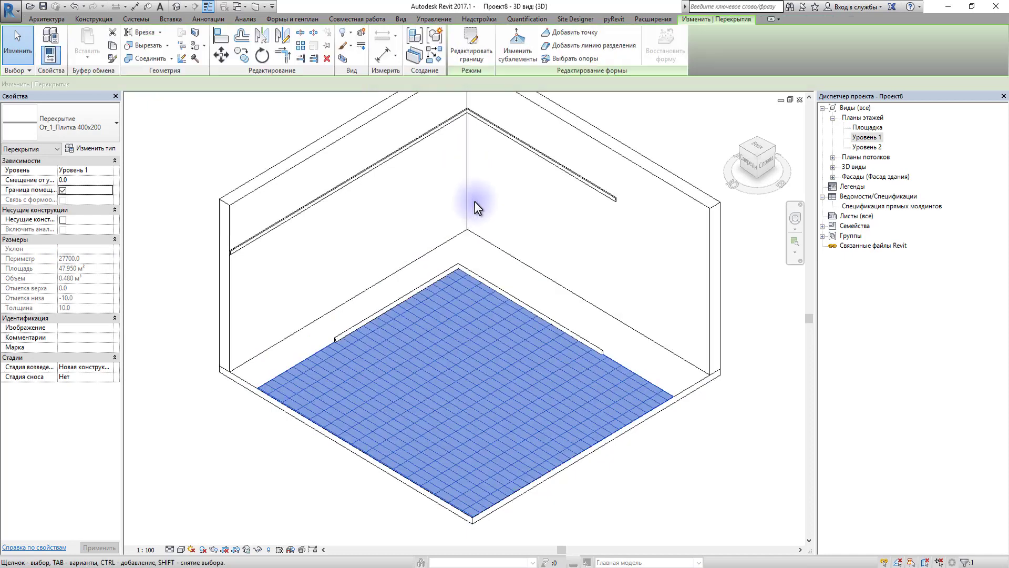
{"action": "key", "text": "Escape"}
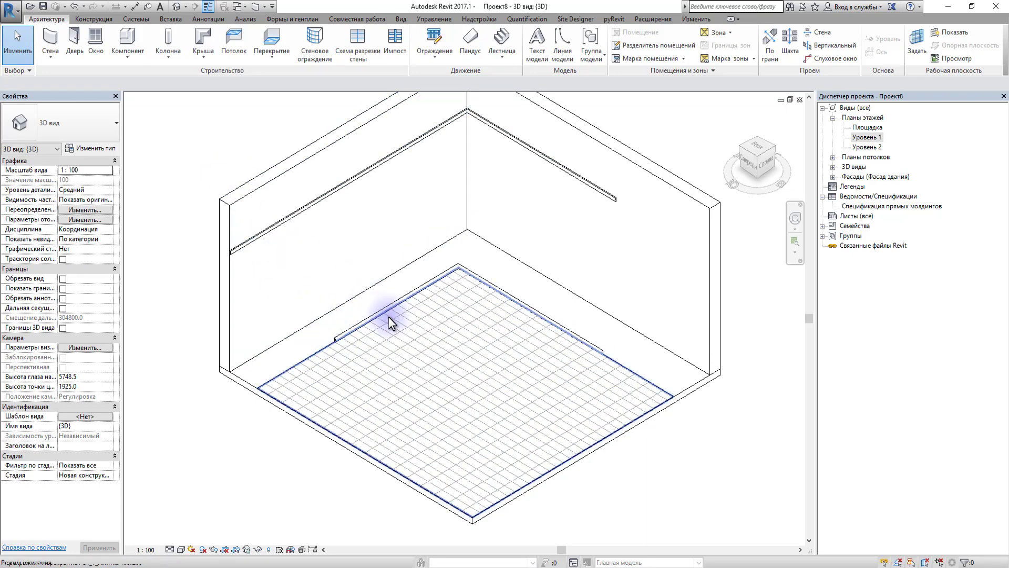
Start a new schedule for Перекрытия > Ребра плит, named Спецификация плинтусов
{"action": "right_click", "coordinate": [853, 197]}
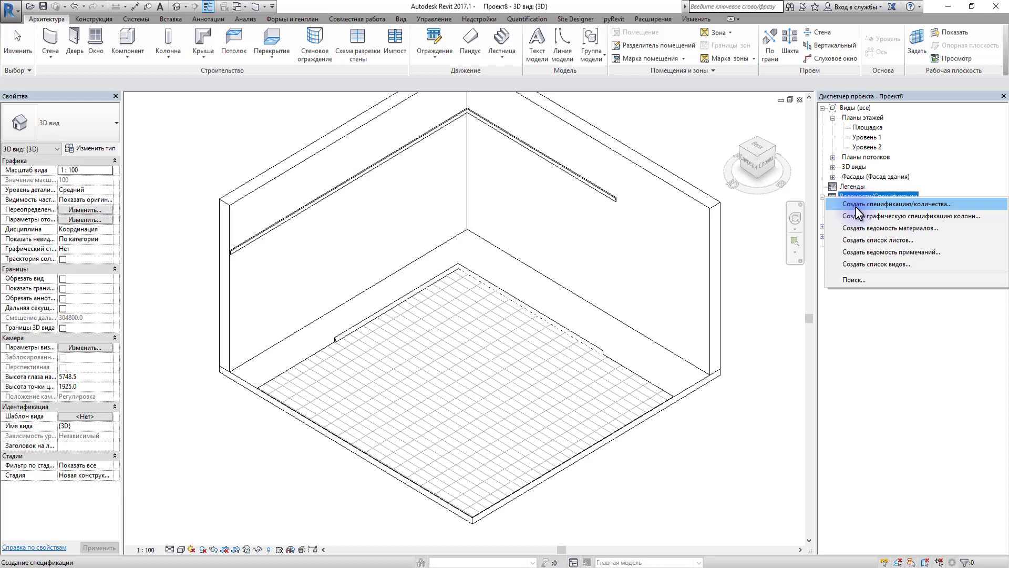
{"action": "left_click", "coordinate": [856, 206]}
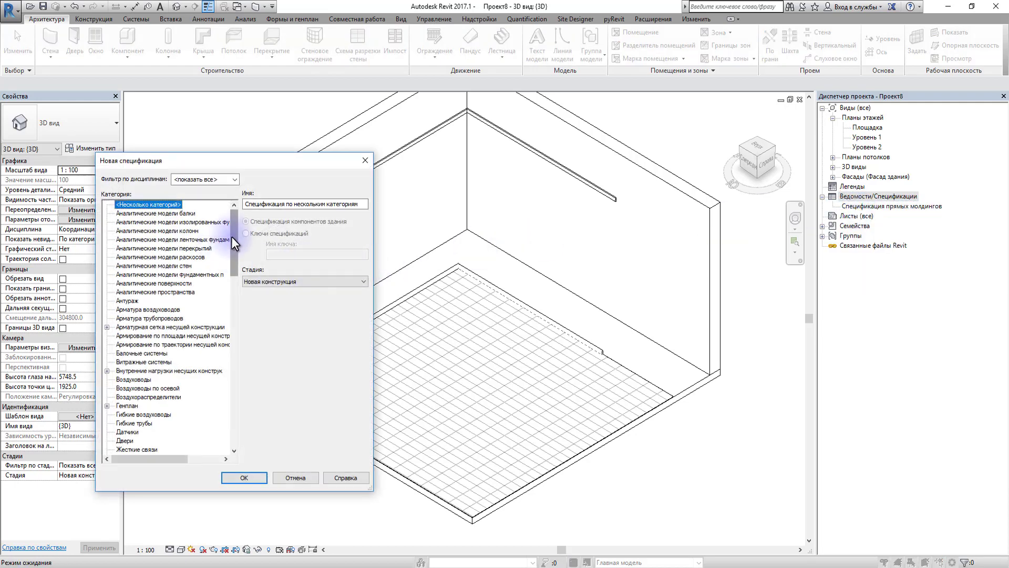
{"action": "mouse_move", "coordinate": [230, 235]}
{"action": "left_mouse_down"}
{"action": "mouse_move", "coordinate": [229, 324]}
{"action": "mouse_move", "coordinate": [247, 293]}
{"action": "mouse_move", "coordinate": [242, 320]}
{"action": "left_mouse_up"}
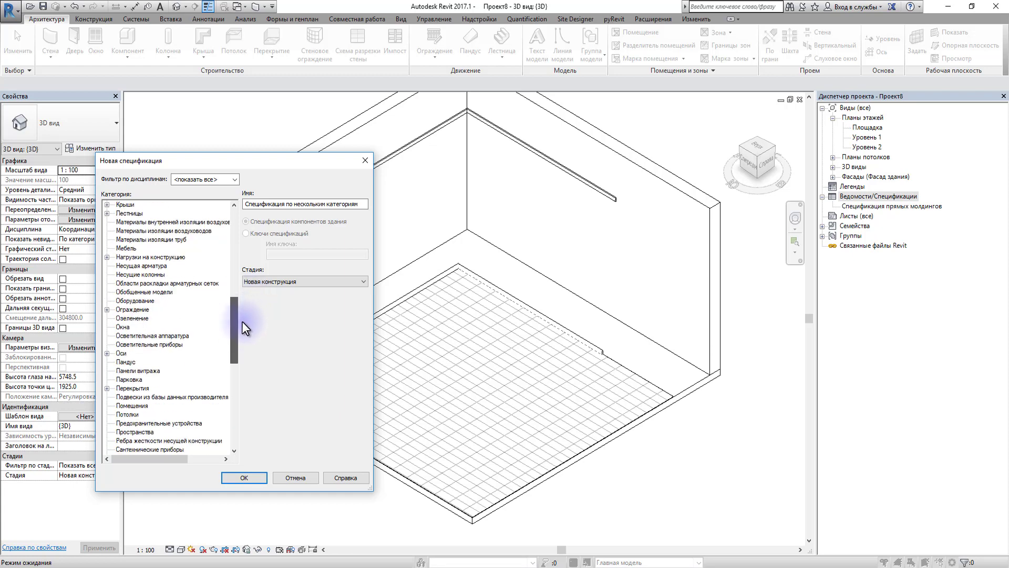
{"action": "left_click", "coordinate": [107, 388]}
{"action": "left_click", "coordinate": [141, 397]}
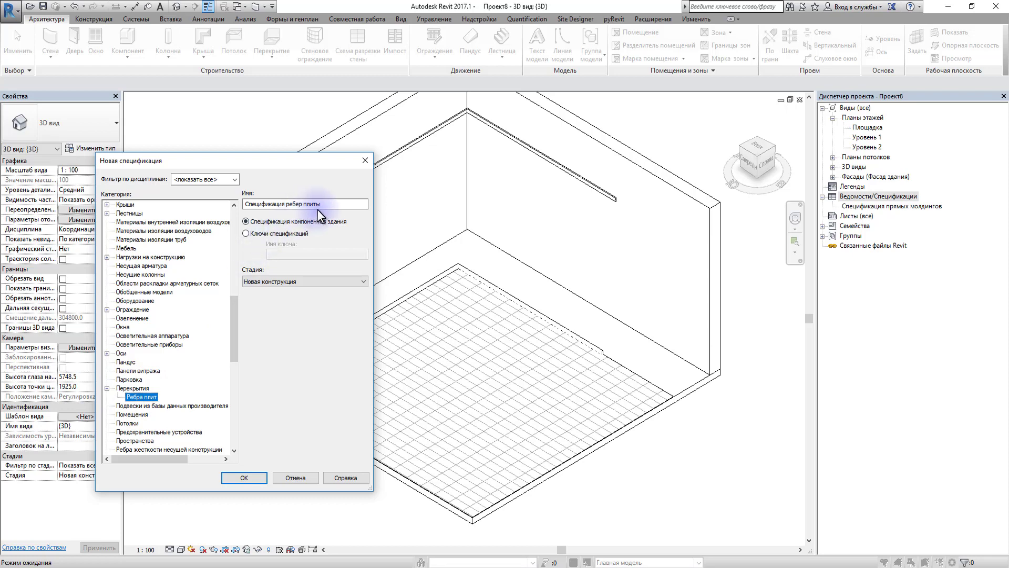
{"action": "left_click_drag", "start_coordinate": [318, 205], "coordinate": [289, 205]}
{"action": "type", "text": "плинтусов"}
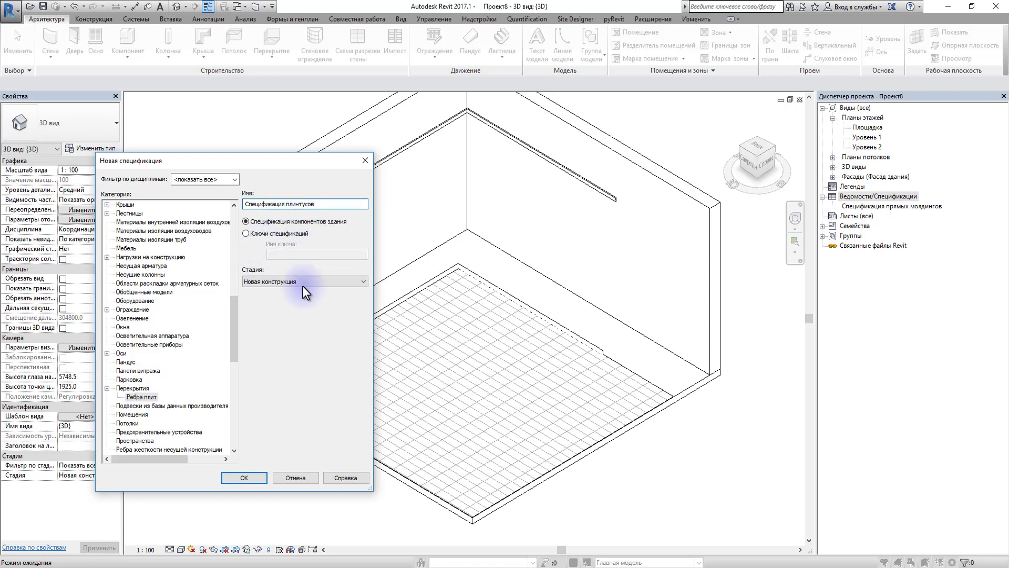
Add the Длина and Тип fields to the schedule, with Тип ordered before Длина
{"action": "left_click", "coordinate": [245, 477]}
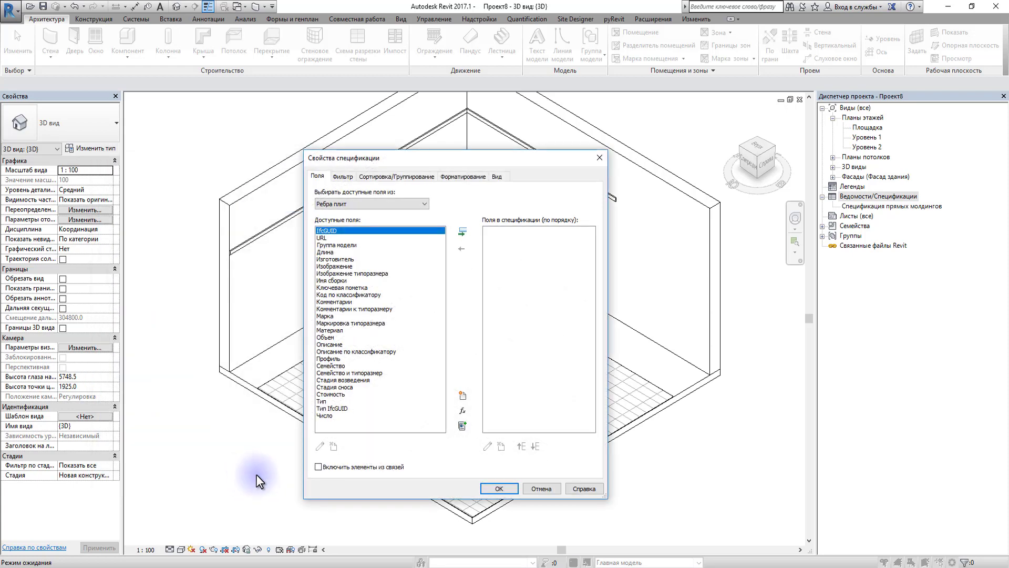
{"action": "double_click", "coordinate": [325, 252]}
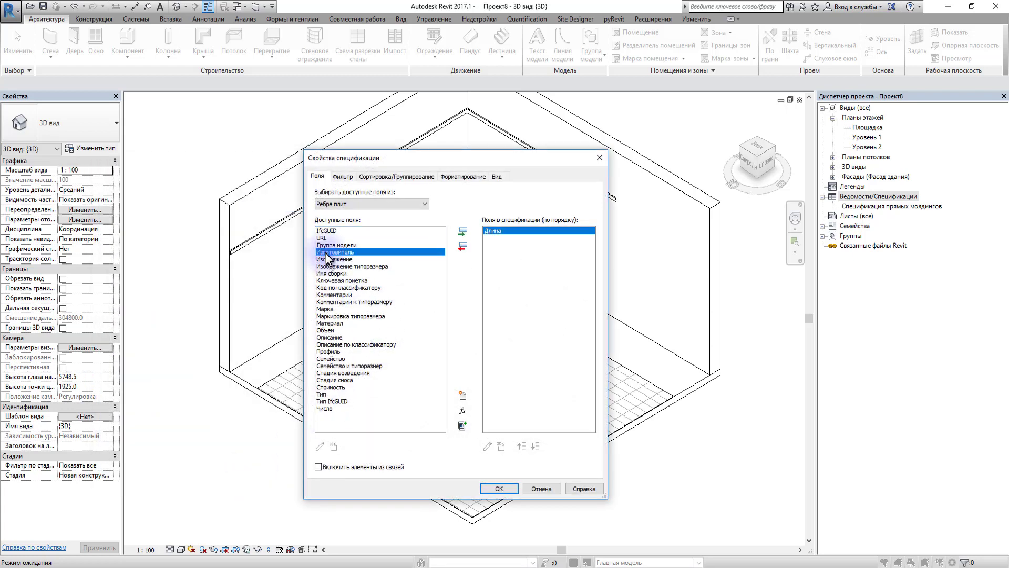
{"action": "left_click", "coordinate": [323, 394]}
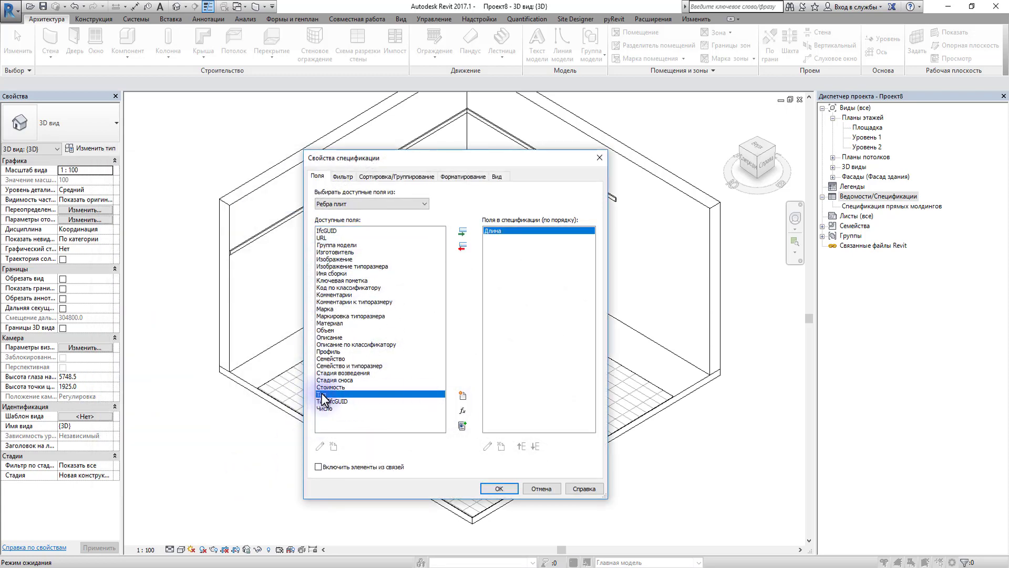
{"action": "double_click", "coordinate": [321, 394]}
{"action": "left_click", "coordinate": [524, 444]}
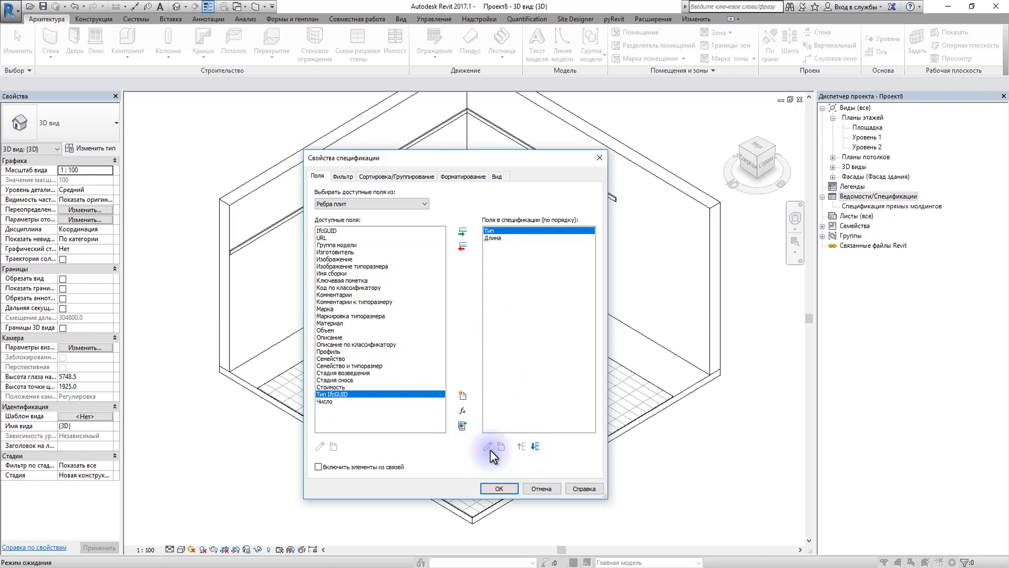
{"action": "left_click", "coordinate": [497, 487]}
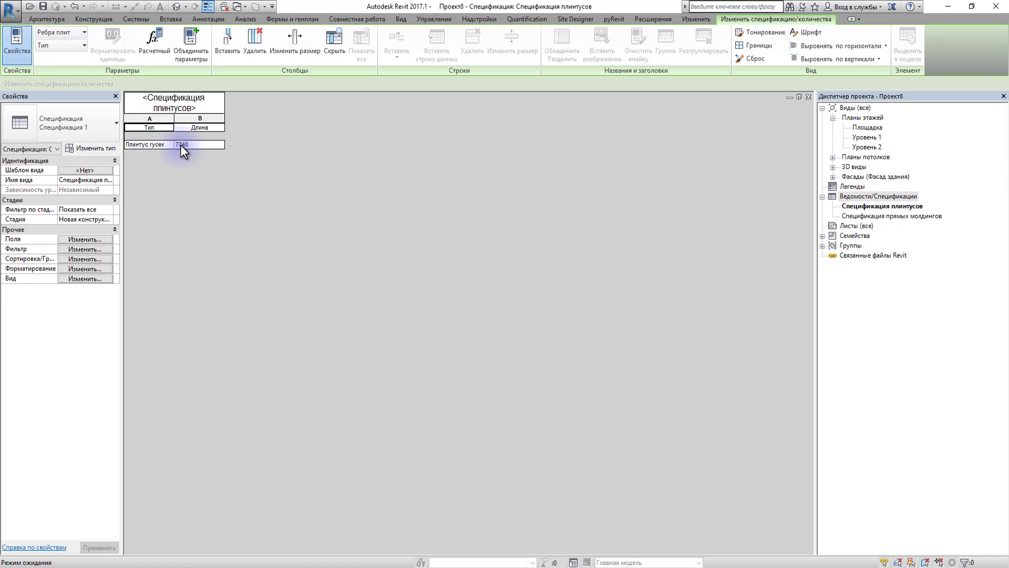
Switch back to the 3D view of the tiled room with Ctrl+Tab
{"action": "key", "text": "ctrl+Tab"}
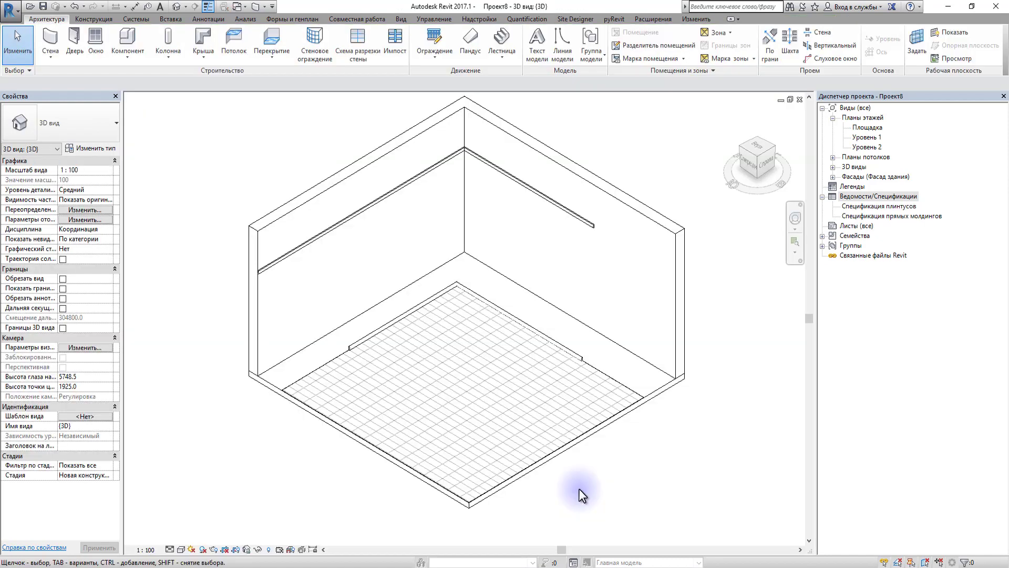